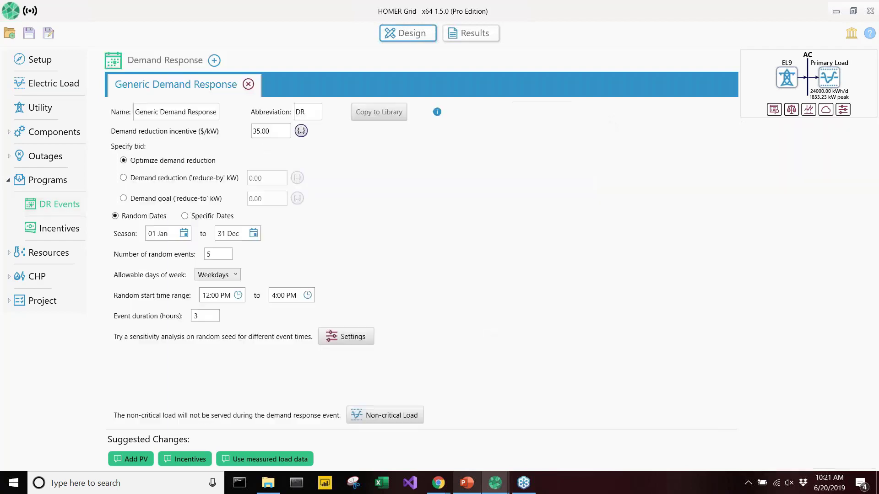
Rename the generic demand response program as CSRP and set its abbreviation to csrp
triple_click(200, 112)
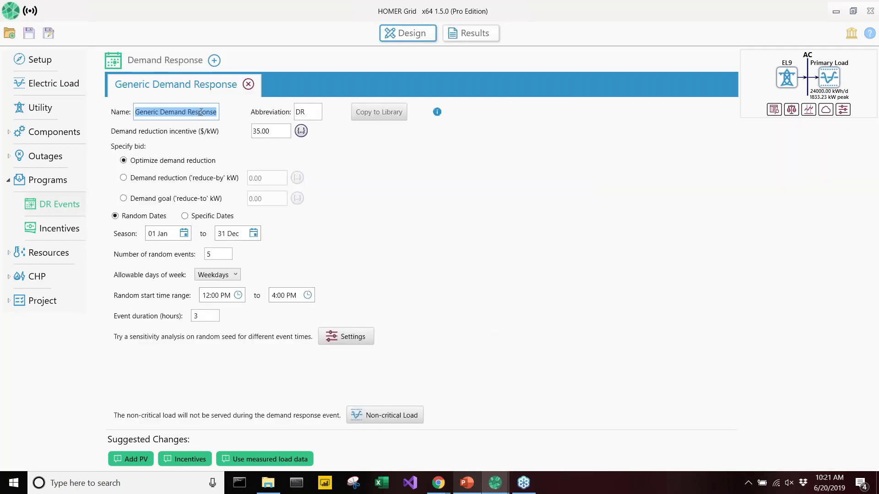
text(CSRP)
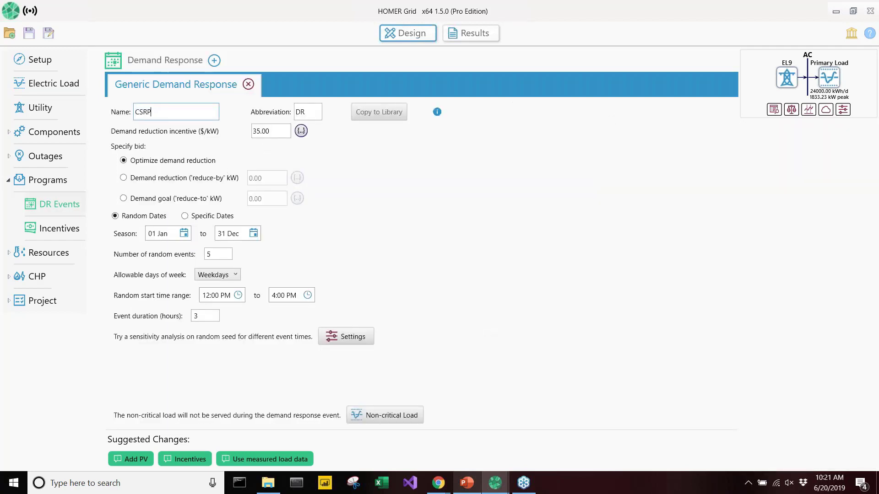
key(Tab)
text(csrp)
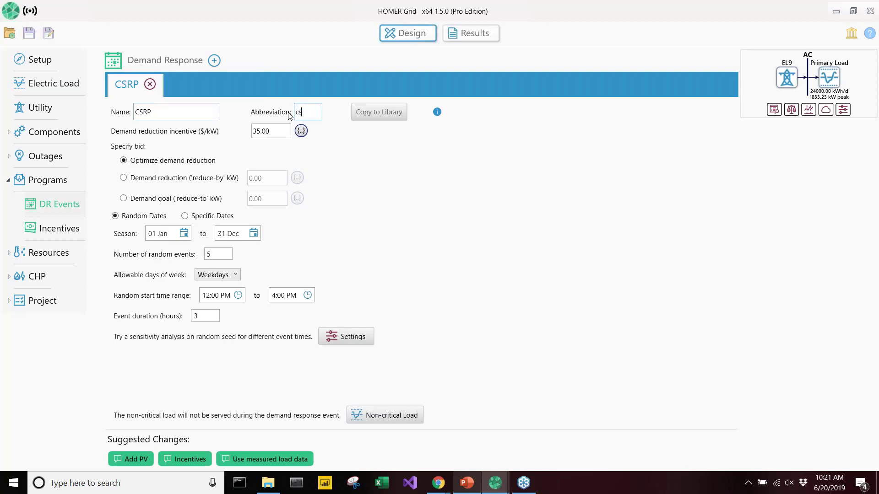
Set the CSRP program's demand reduction incentive to 6.00 $/kW
click(277, 128)
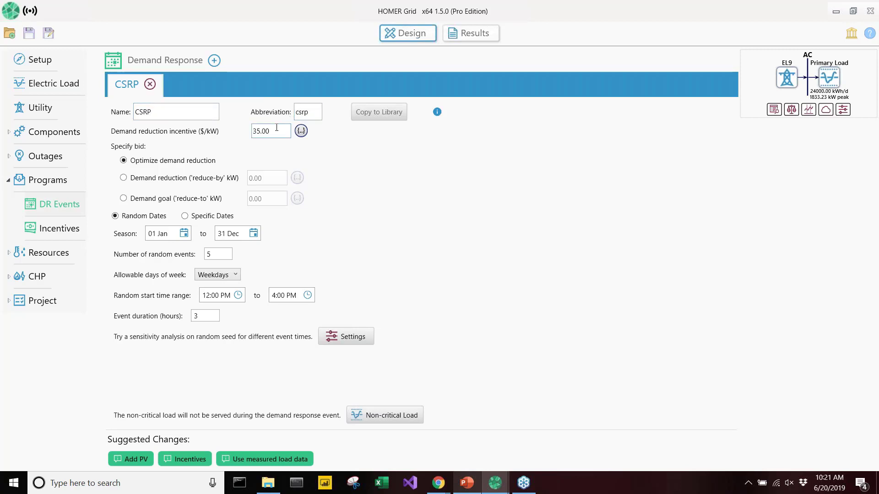
drag(282, 128, 251, 131)
text(5)
click(253, 151)
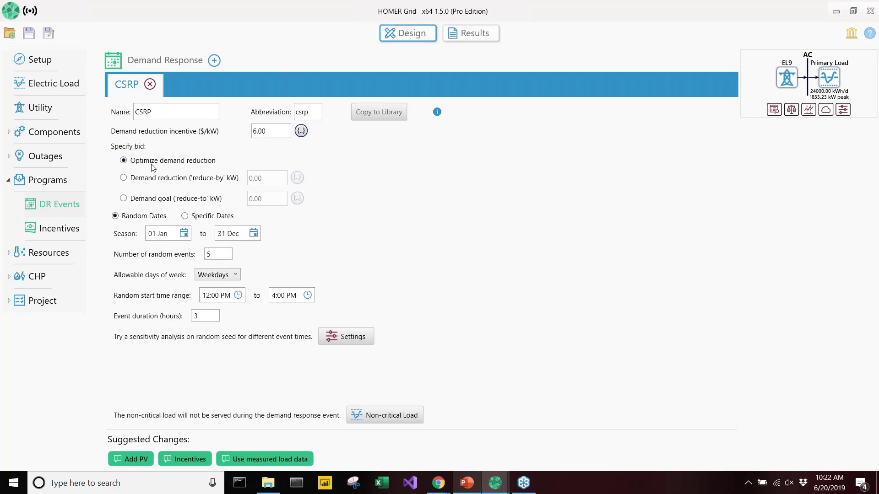
Use random event dates for CSRP with a season from 01 May to 30 Sep
click(196, 216)
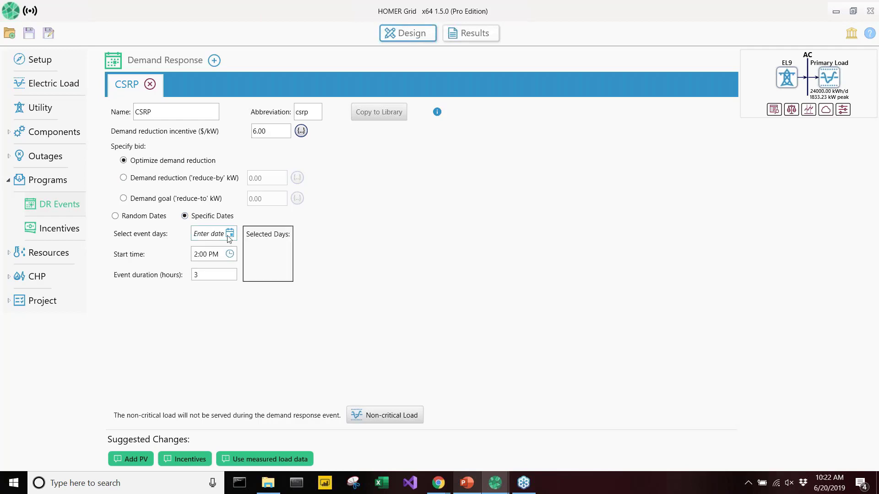
click(157, 219)
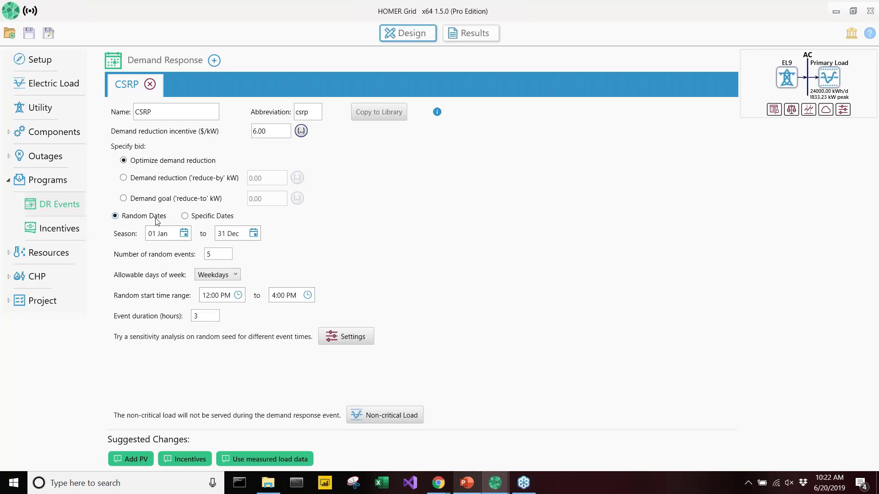
click(186, 234)
click(198, 247)
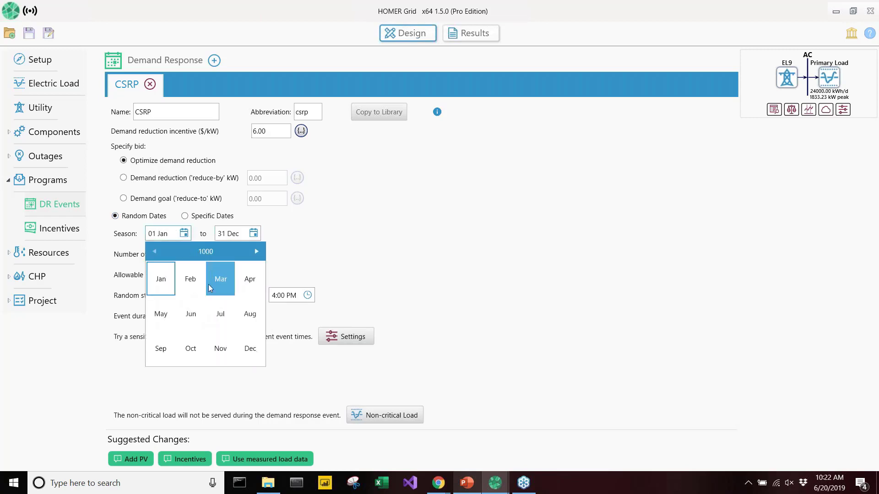
click(164, 317)
click(227, 284)
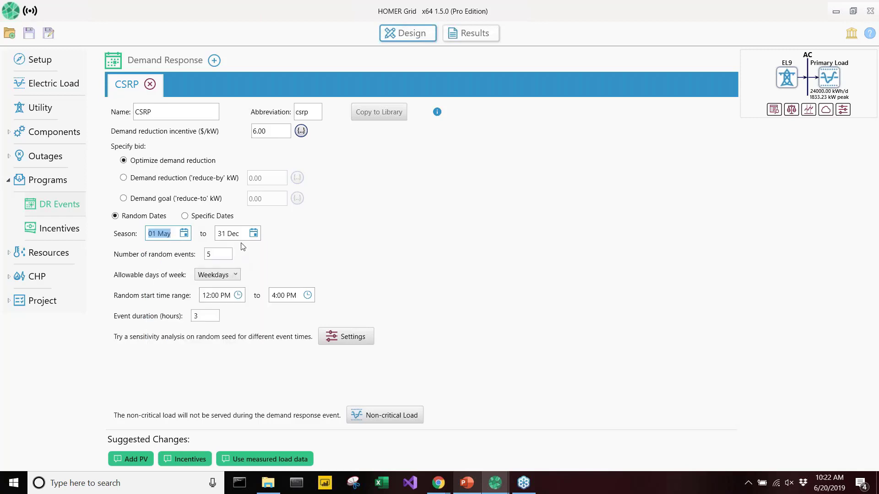
click(254, 234)
click(271, 251)
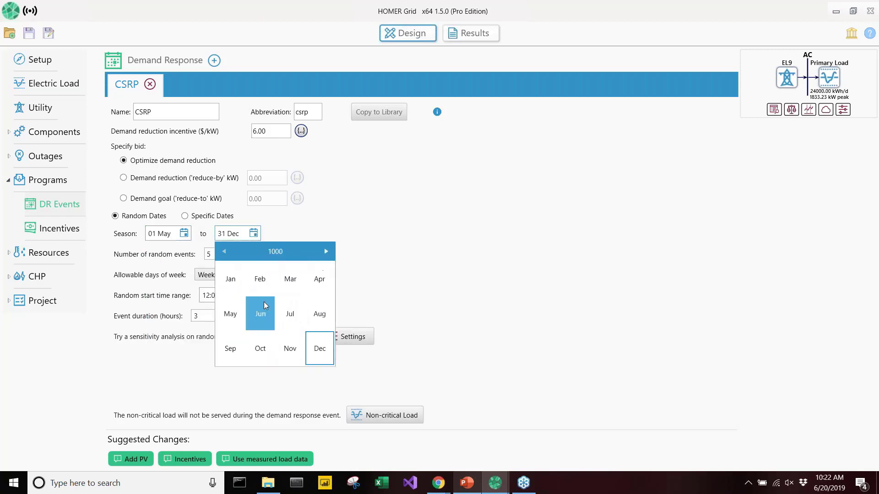
click(235, 349)
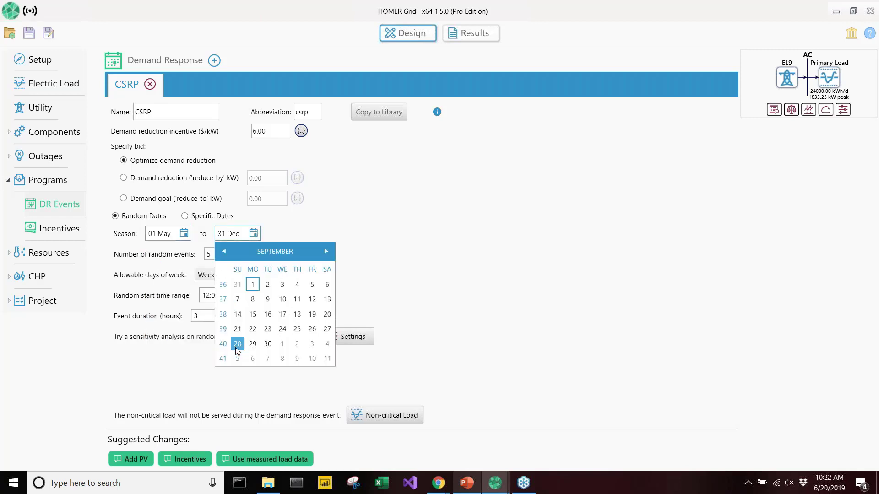
click(267, 344)
Set the number of random events for CSRP to 9
click(221, 255)
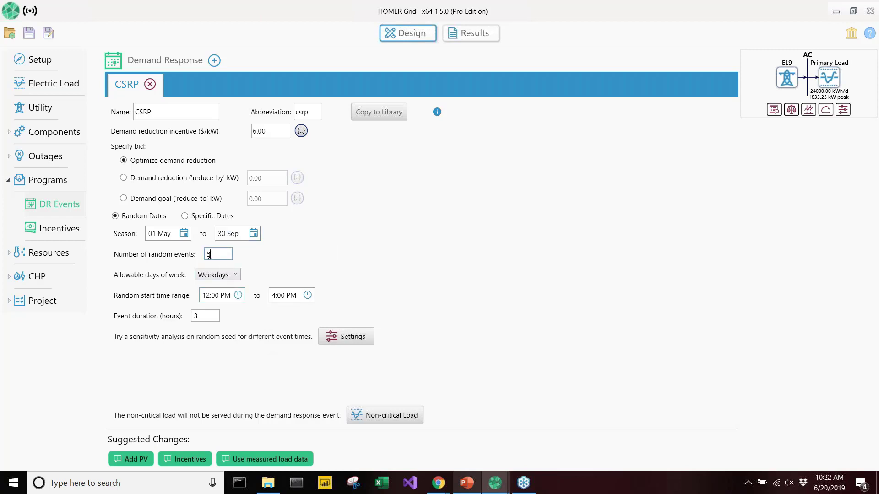
text(9)
click(264, 272)
Set the CSRP random start time range to 12:00 AM to 7:00 PM and the event duration to 4 hours
click(239, 297)
click(223, 329)
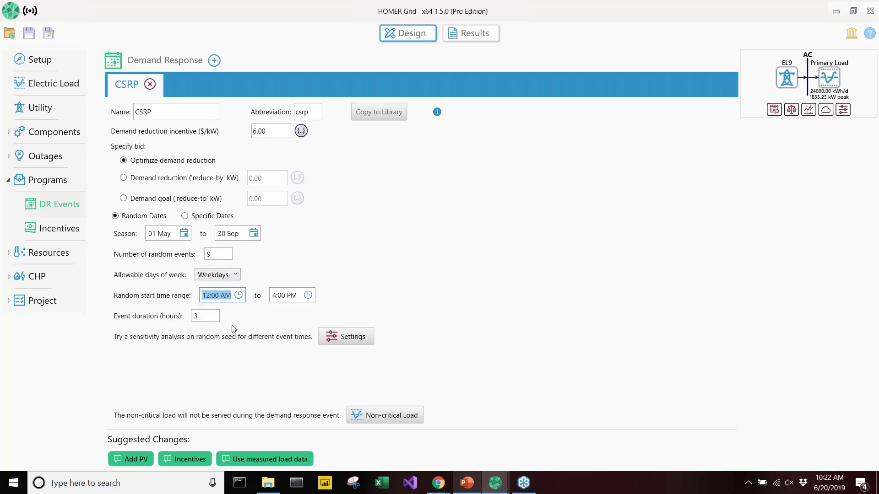
click(307, 296)
click(394, 393)
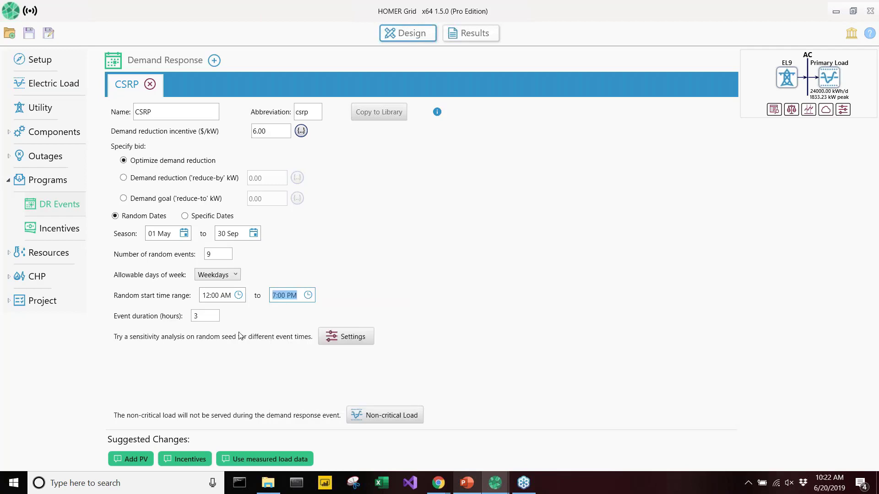
key(Tab)
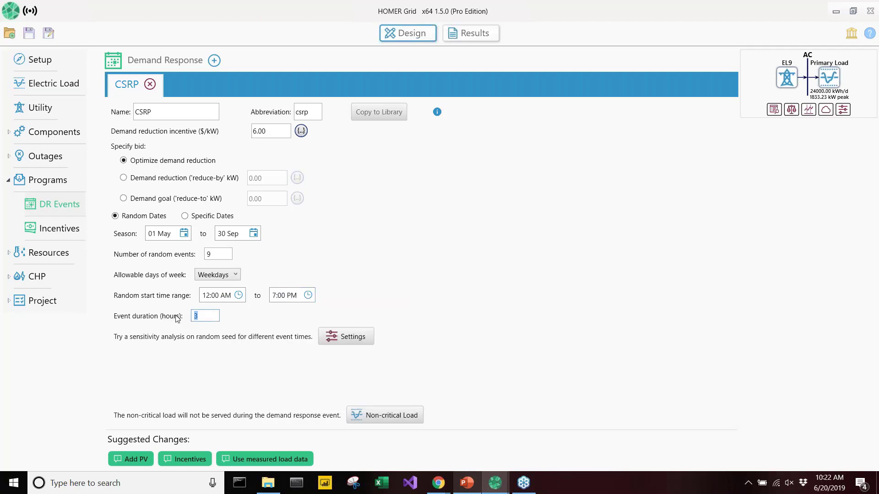
text(4)
click(251, 319)
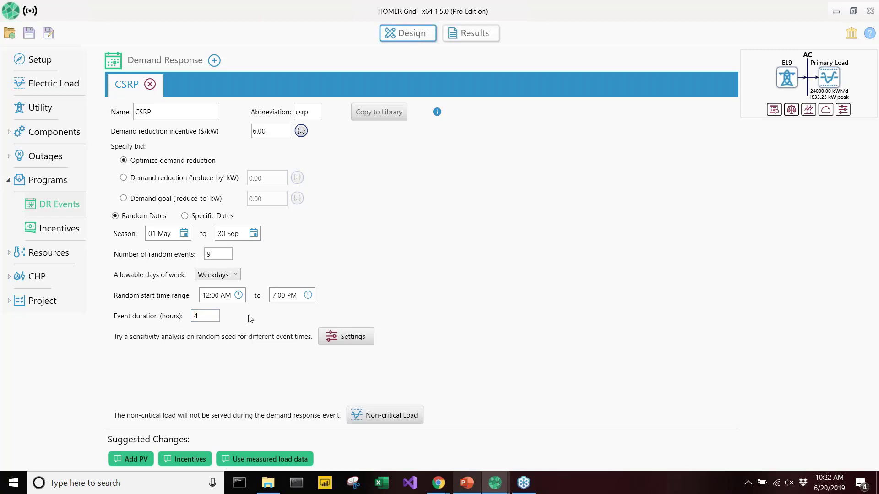
Add a second demand response program based on the Generic Demand Response library entry
click(214, 61)
click(486, 156)
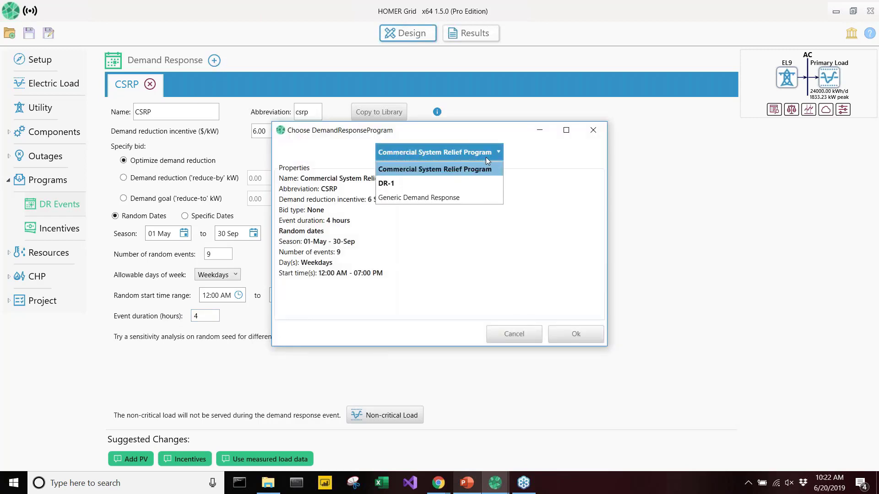
click(476, 197)
click(576, 334)
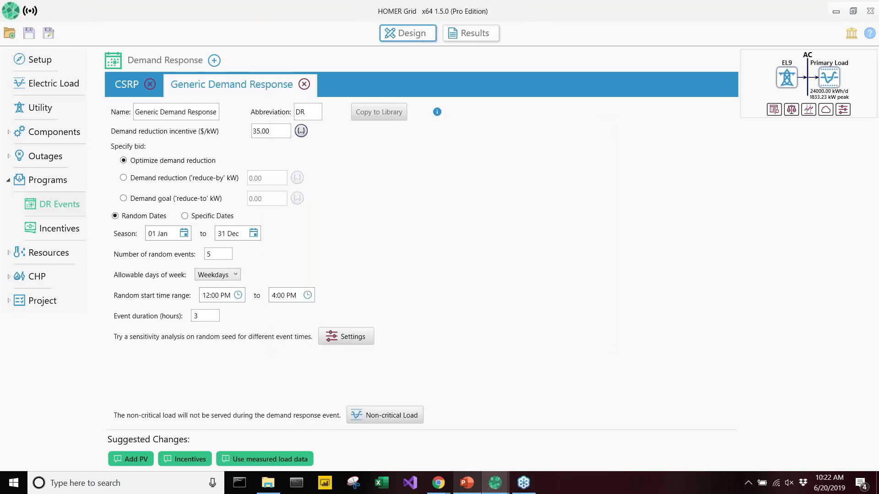
Name the new demand response program DLRP and set its abbreviation to DLRP
triple_click(209, 115)
text(DLRP)
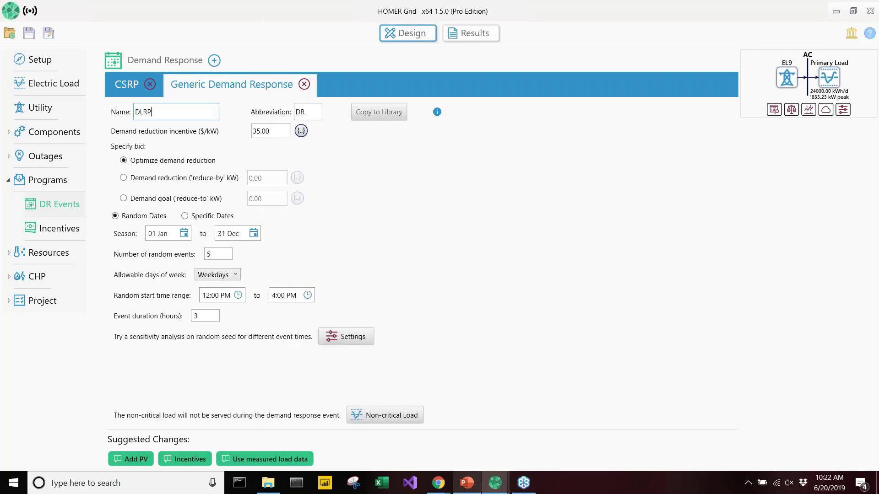
key(Tab)
text(DL)
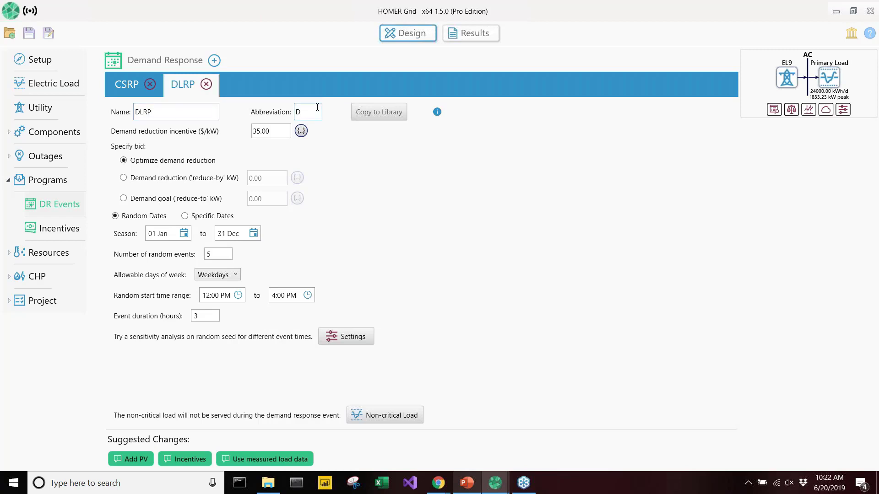
text(RP)
Set the DLRP program's demand reduction incentive to 18.00 $/kW
click(275, 135)
double_click(273, 133)
text(18)
click(411, 181)
Set the DLRP season to run from 01 May to 30 Sep
click(184, 234)
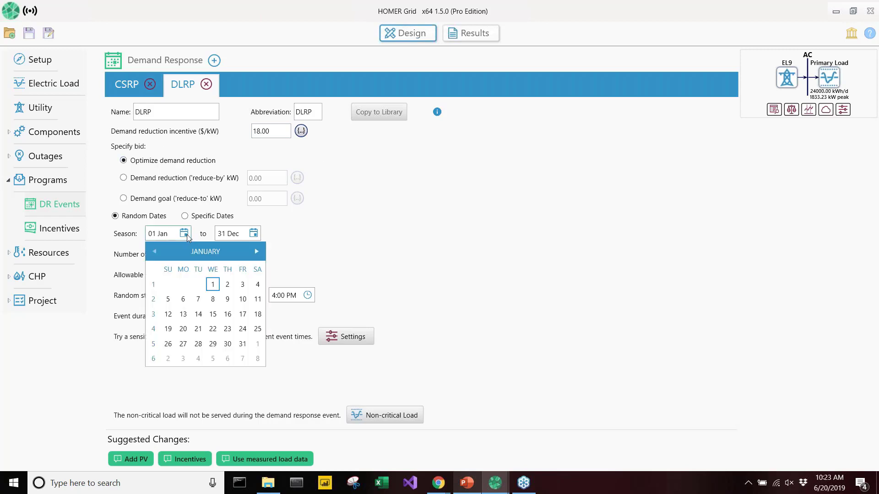
click(201, 252)
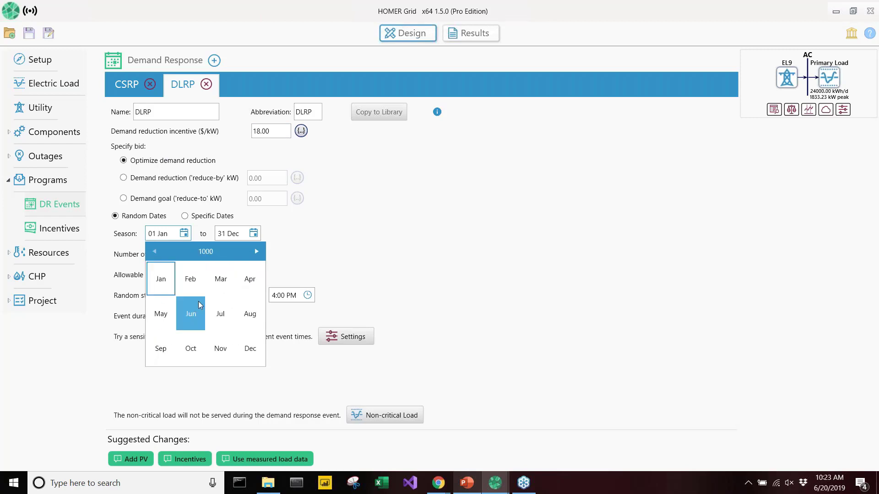
click(165, 315)
click(227, 285)
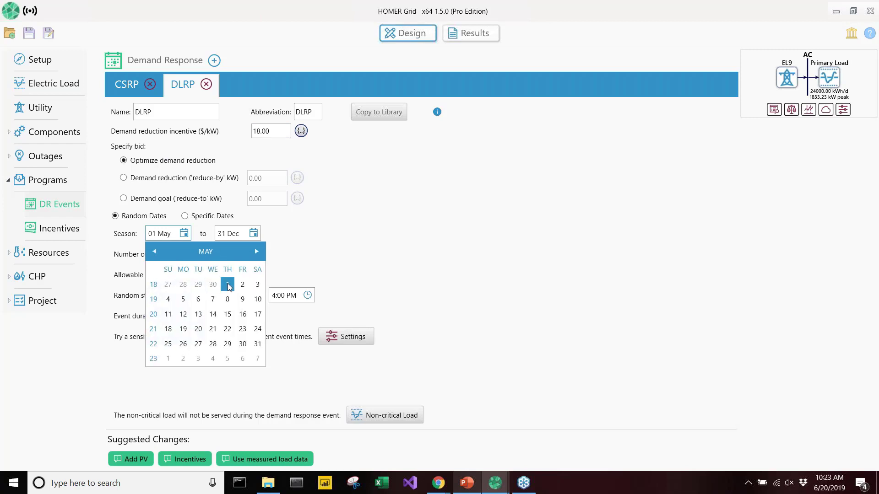
click(253, 234)
click(267, 252)
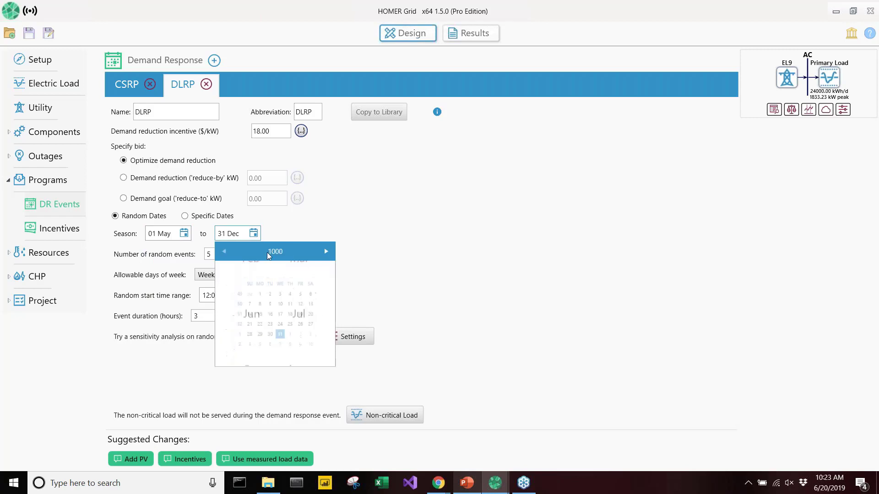
click(231, 350)
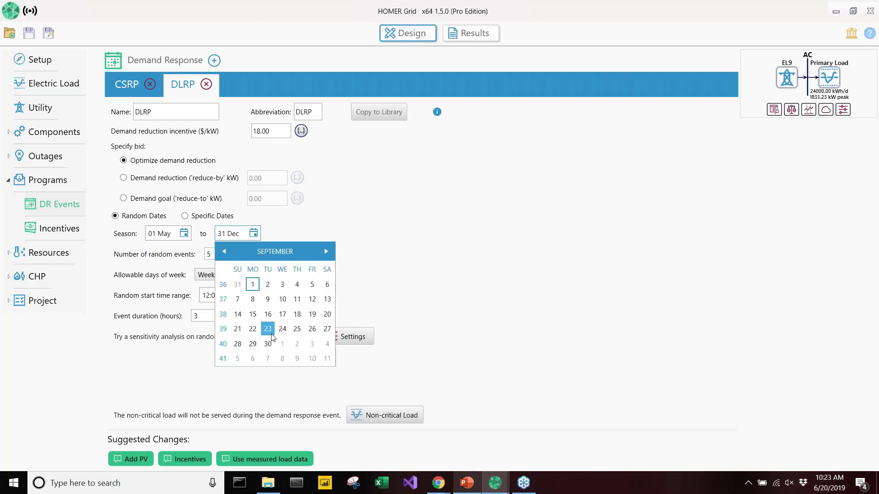
click(269, 343)
Set the number of random DLRP events to 12 and allow them on AllDays
key(Tab)
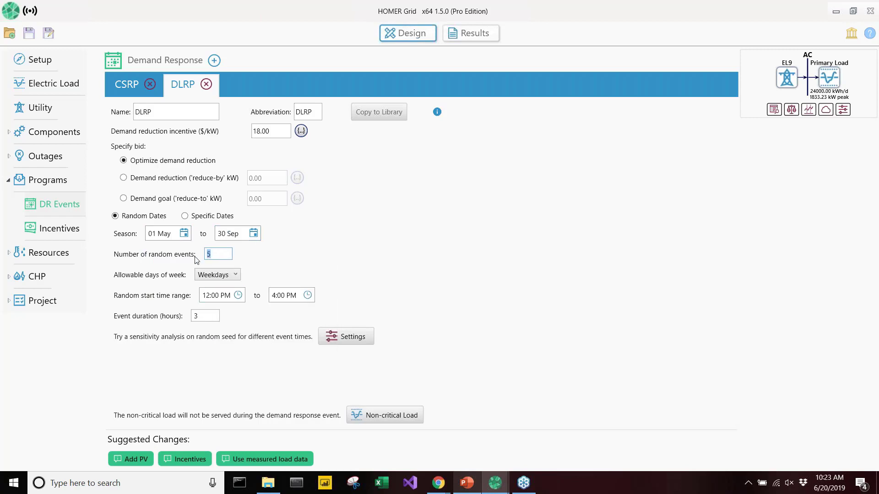
text(12)
click(227, 275)
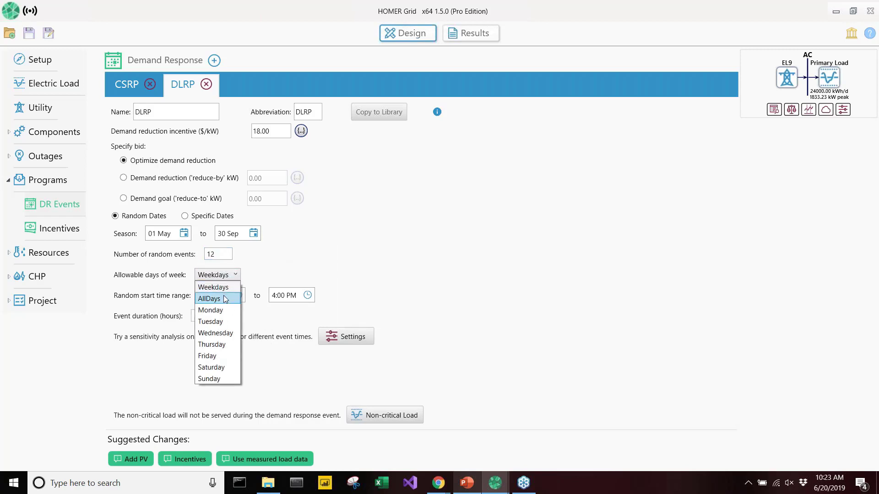
click(227, 298)
Set the DLRP random start time range to 7:00 AM to 7:00 PM and the event duration to 4 hours
click(237, 296)
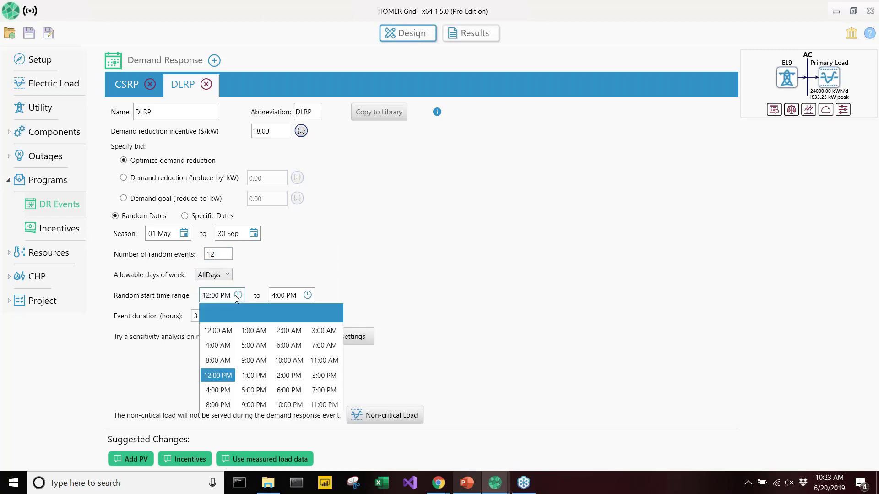
click(322, 345)
click(307, 295)
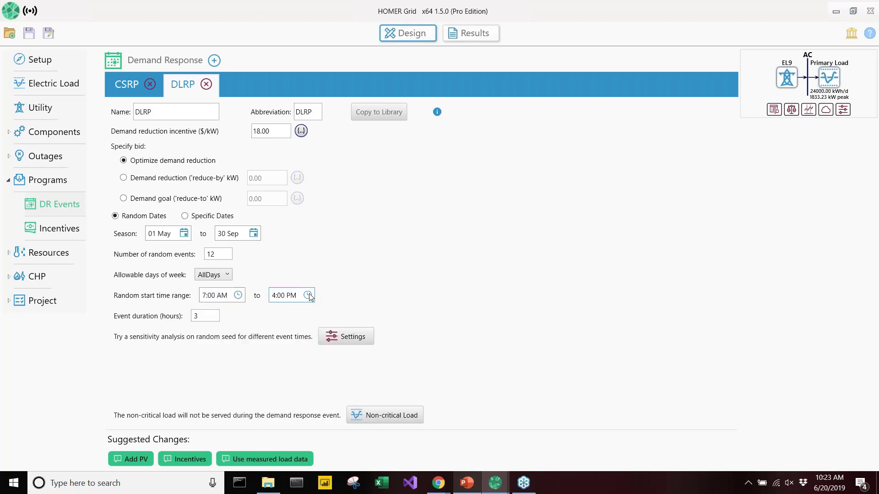
click(387, 392)
key(Tab)
text(4)
click(370, 264)
Add 0 as a second sensitivity value for the DLRP demand response incentive
click(301, 130)
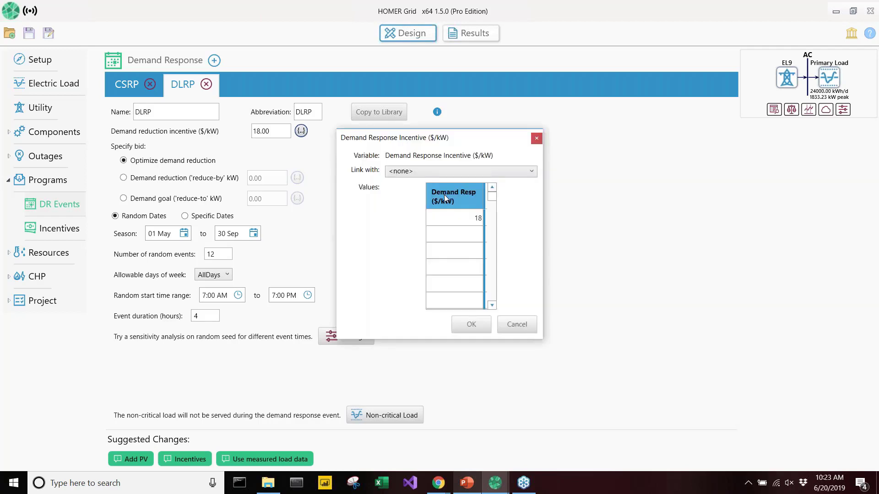
click(460, 234)
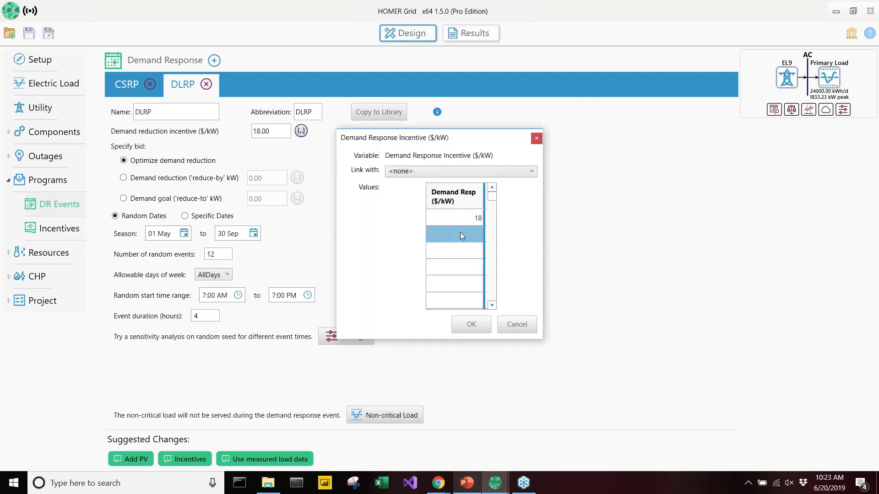
click(460, 234)
text(0)
click(472, 326)
Link the CSRP demand response incentive's sensitivity values with those of the DLRP incentive
click(127, 84)
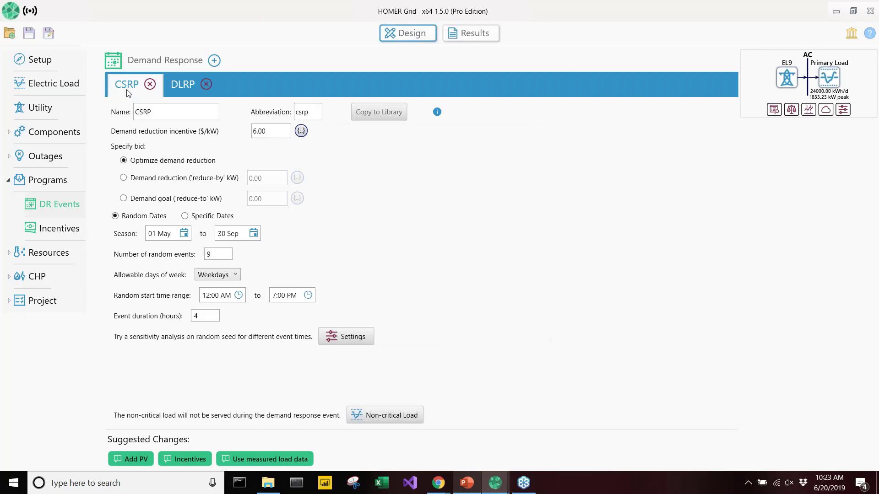
click(300, 131)
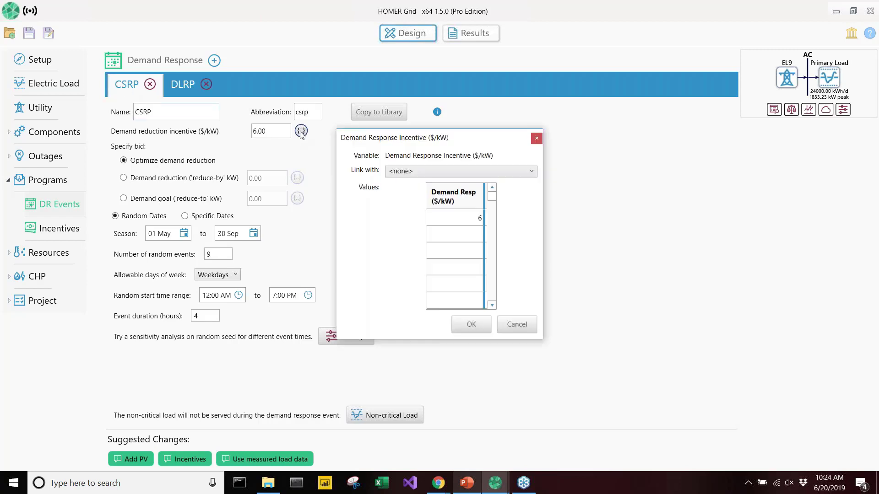
click(476, 171)
click(476, 193)
Add linked sensitivity rows for the demand response incentives: 0 for CSRP with 0 for DLRP, and 6 for CSRP with 0 for DLRP
click(429, 237)
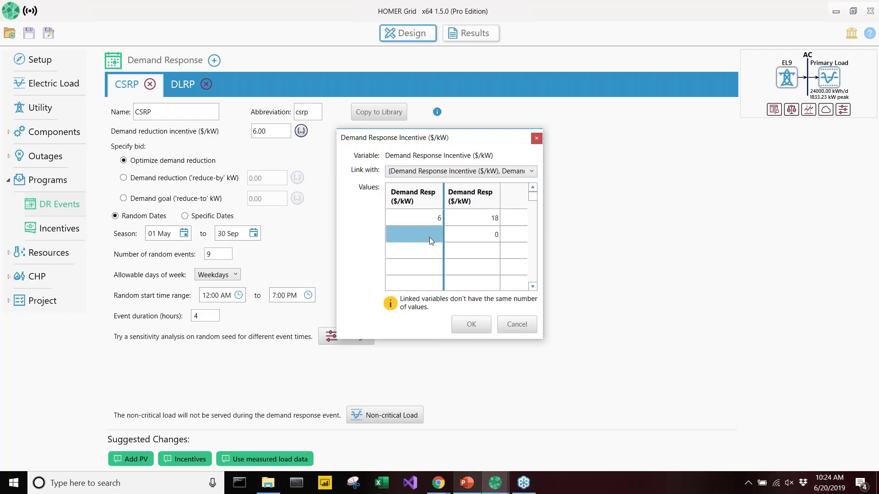
text(0)
click(430, 256)
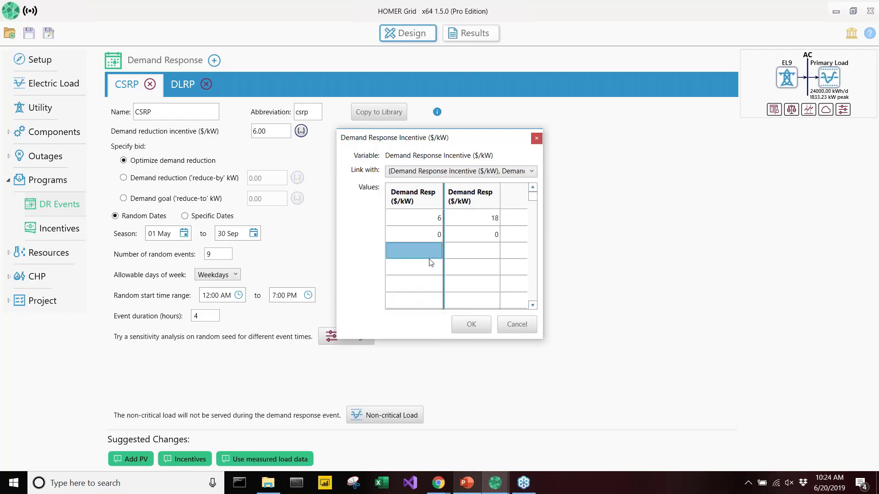
text(6)
key(Tab)
text(0)
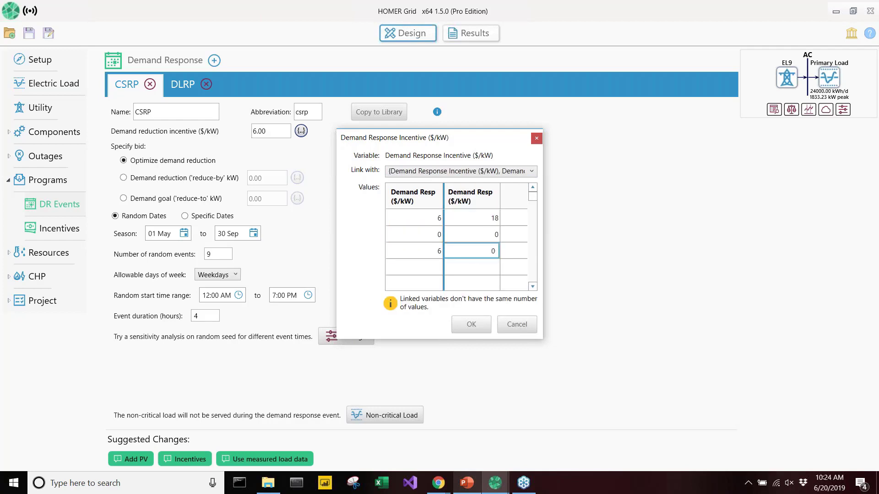
Add a linked sensitivity row with a CSRP incentive of 0 and a DLRP incentive of 18, and accept the values
click(433, 265)
text(0)
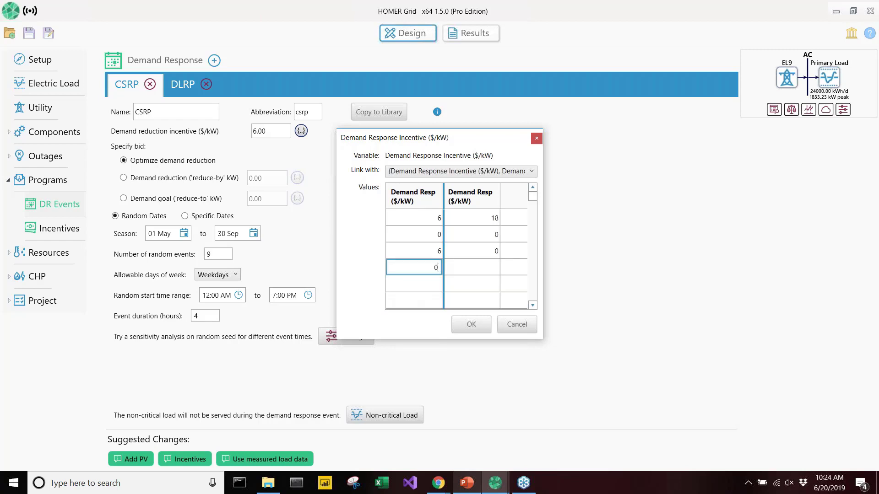
click(465, 271)
text(18)
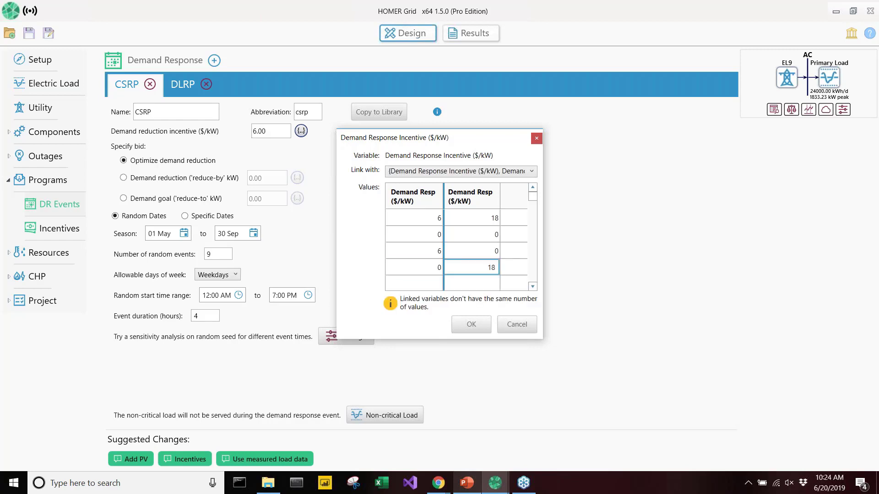
click(512, 253)
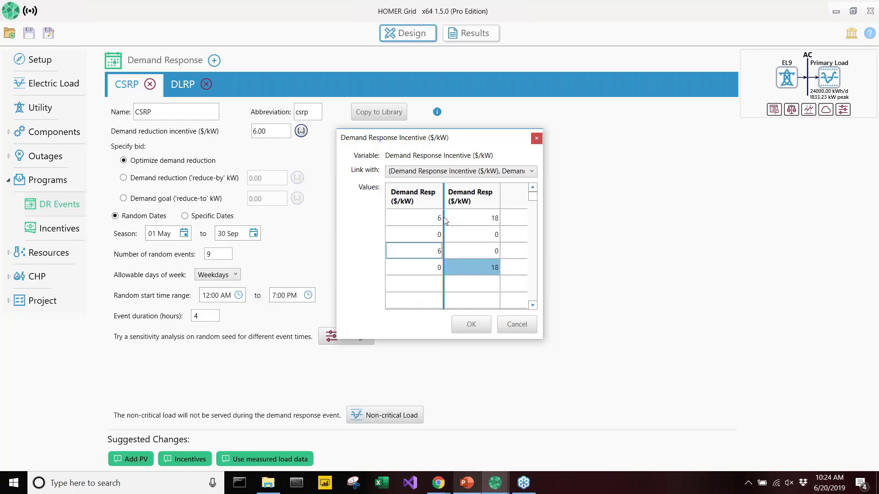
click(432, 251)
click(472, 322)
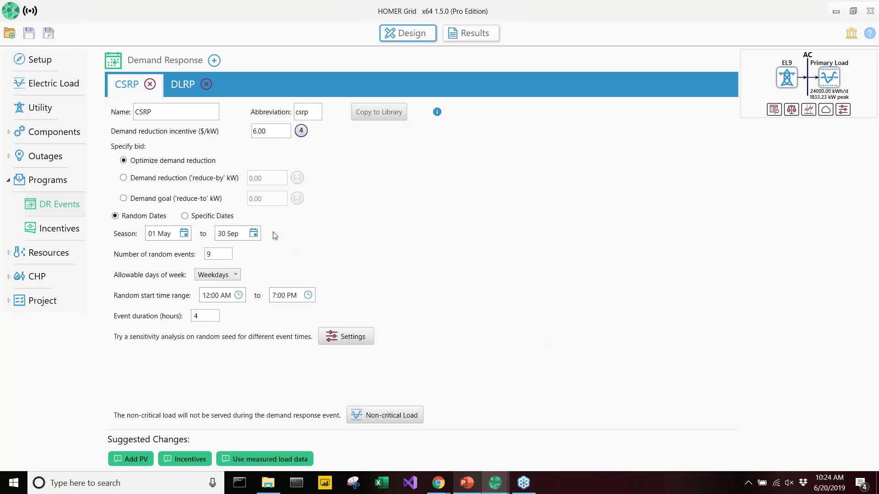
Add the NY Panel PV from the library to the system and check its capital cost entry
click(10, 132)
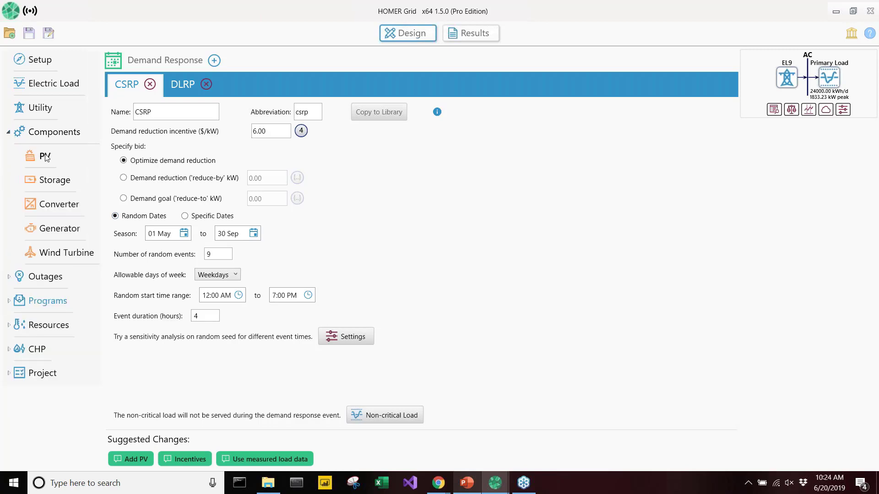
click(44, 155)
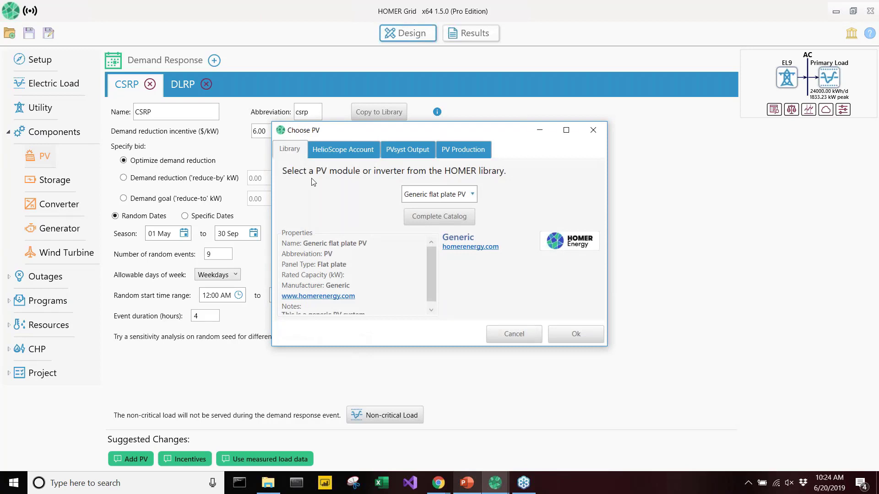
click(429, 194)
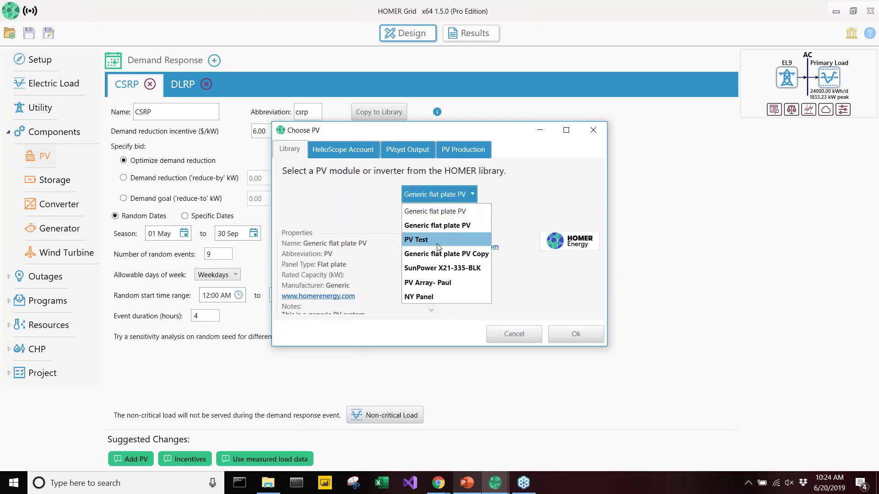
click(438, 296)
click(565, 328)
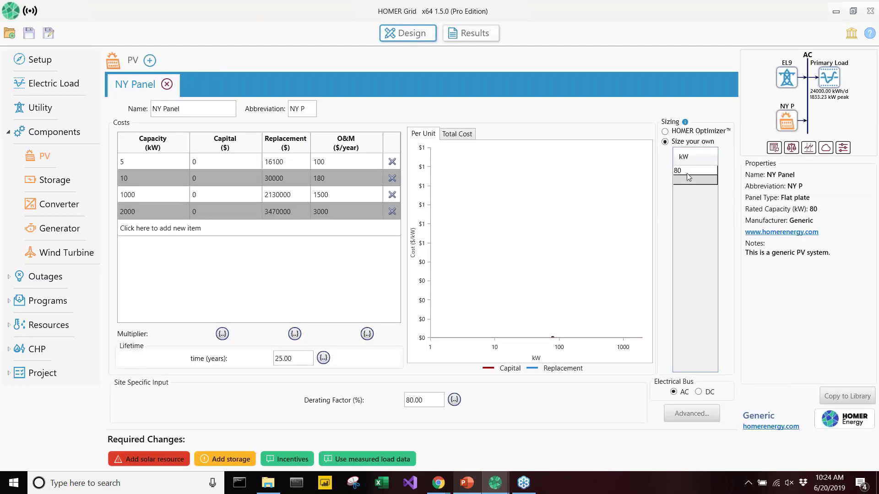
click(220, 164)
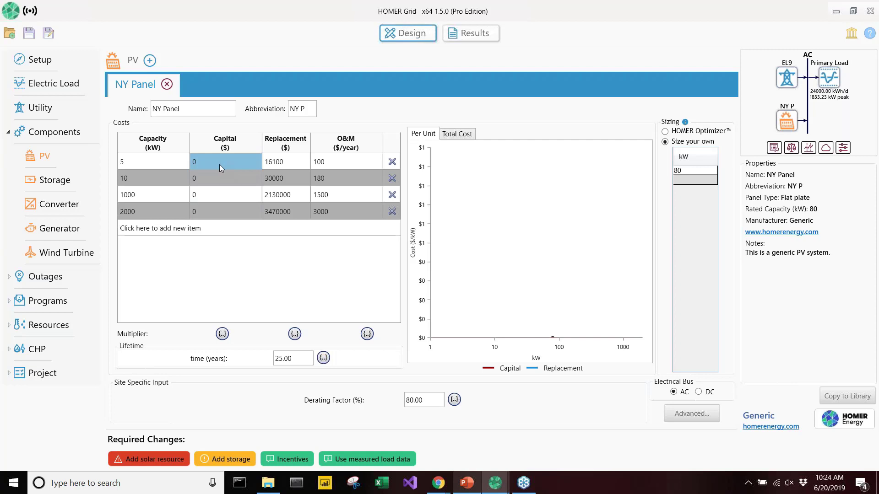
Add the solar resource by downloading the National Renewable Energy Lab solar radiation data
click(147, 460)
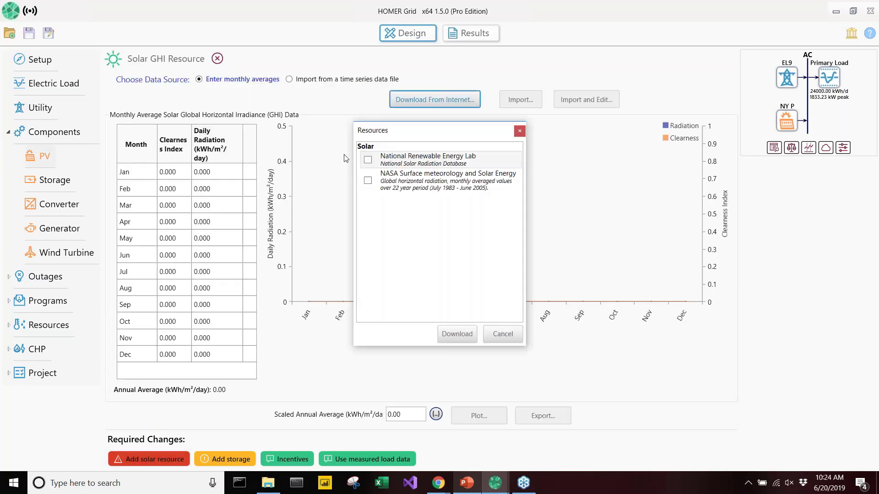
click(368, 159)
click(455, 341)
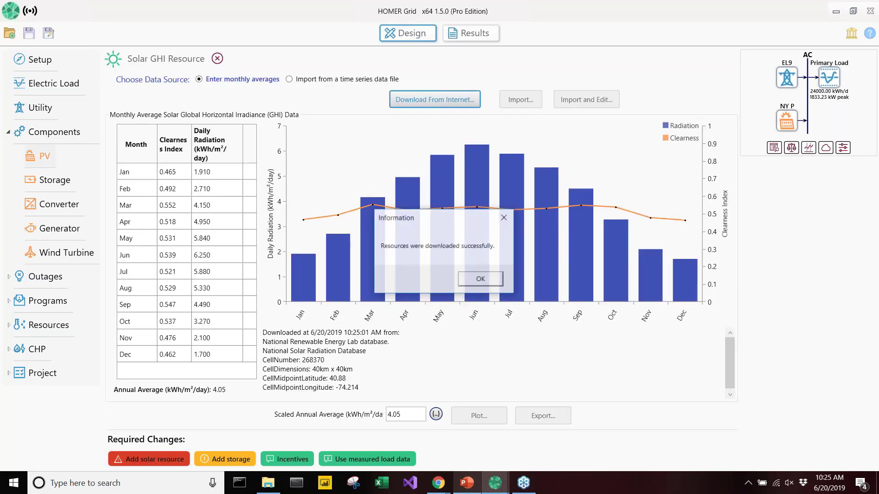
click(480, 279)
click(129, 223)
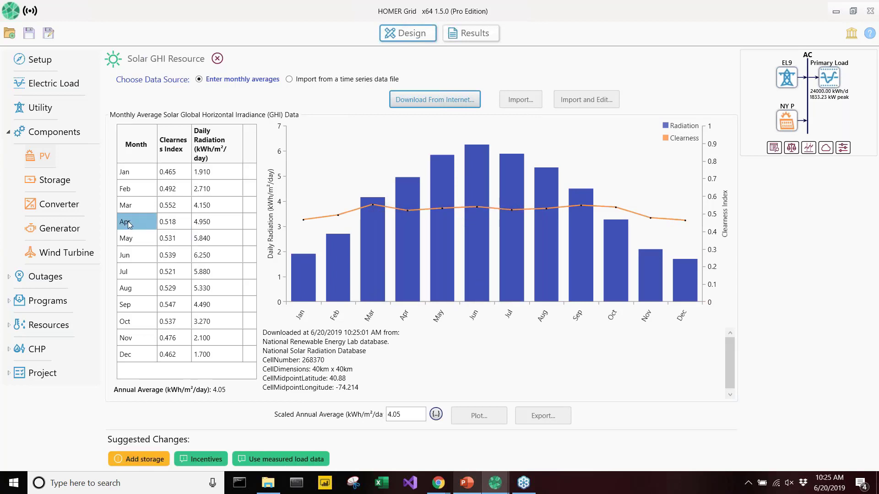
Add the Generic 1kWh Li-Ion battery from the library as the storage component
click(63, 182)
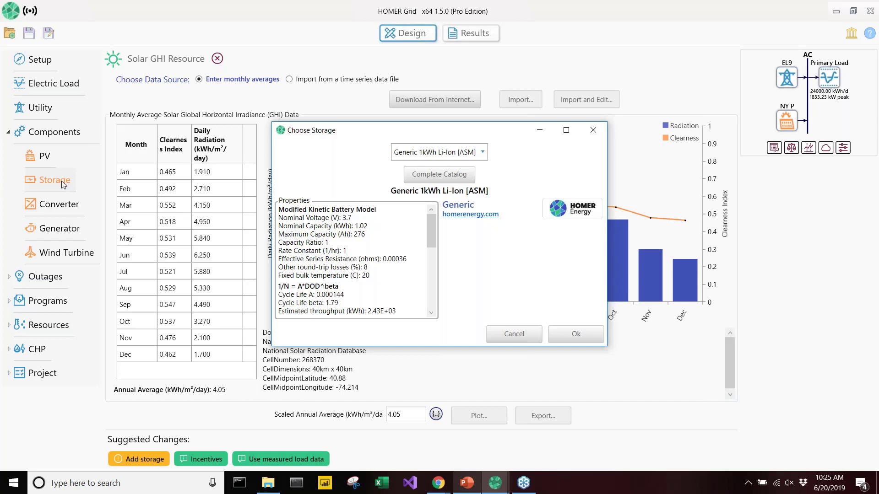
click(405, 155)
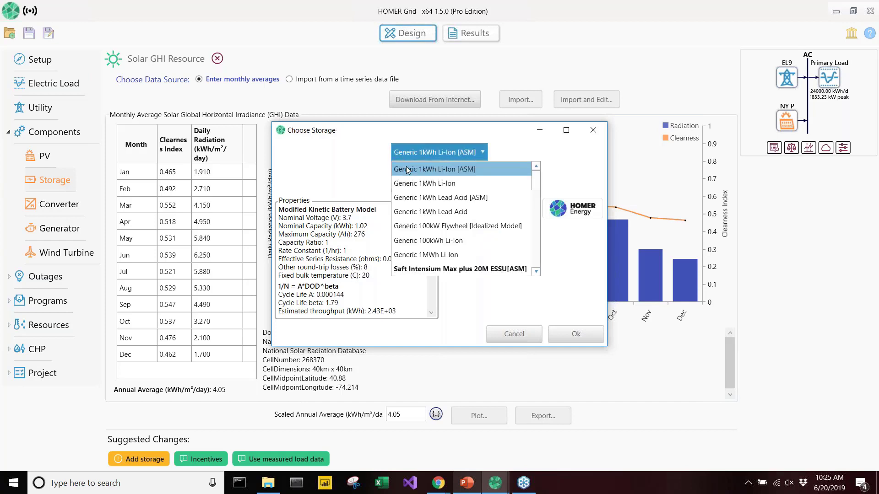
click(447, 187)
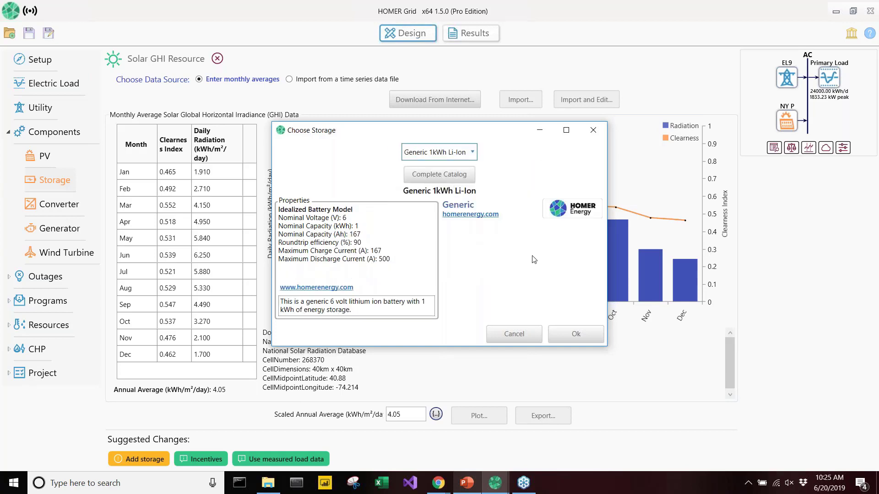
click(576, 333)
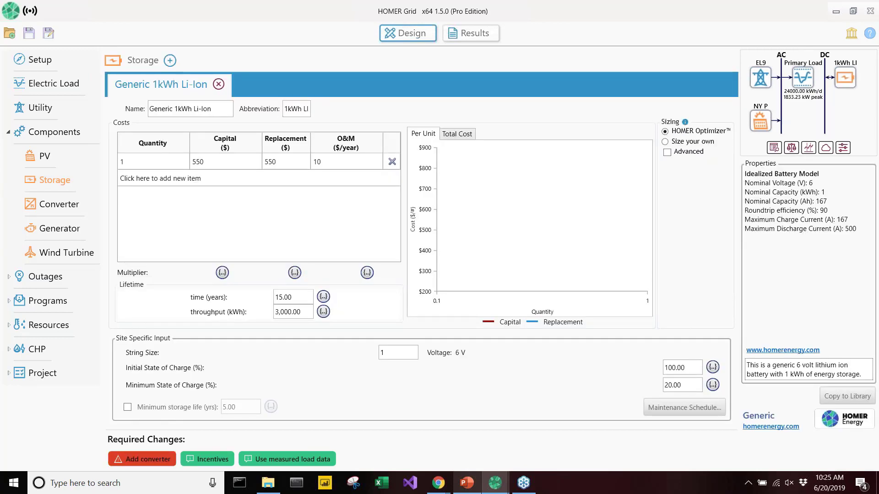
Add a converter and replace the default System Converter with the generic large, free converter from the library
click(142, 459)
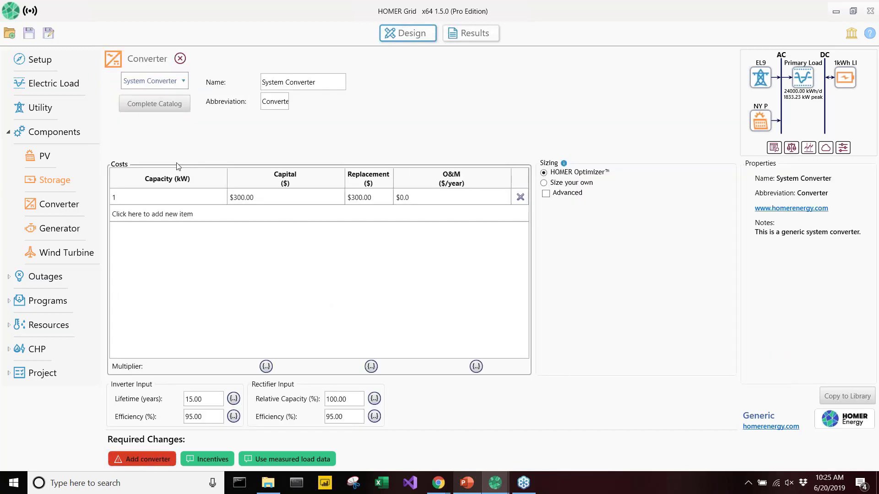
click(183, 83)
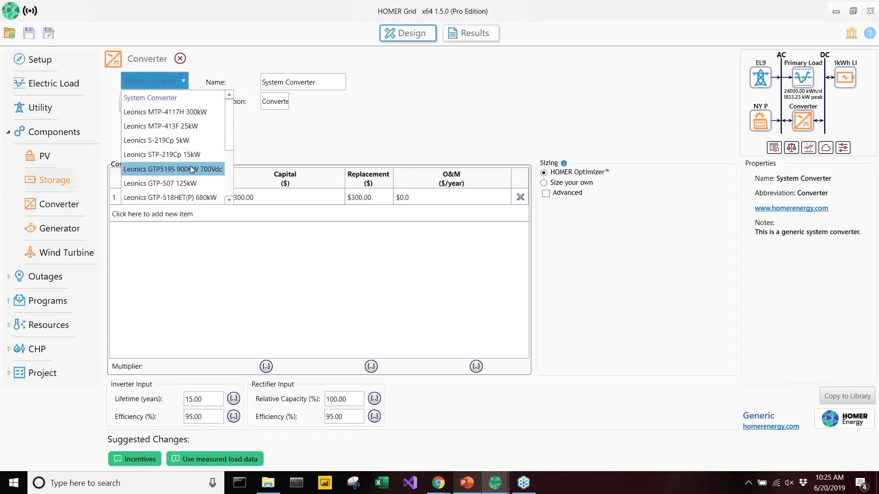
scroll(191, 169, down, 3)
click(174, 126)
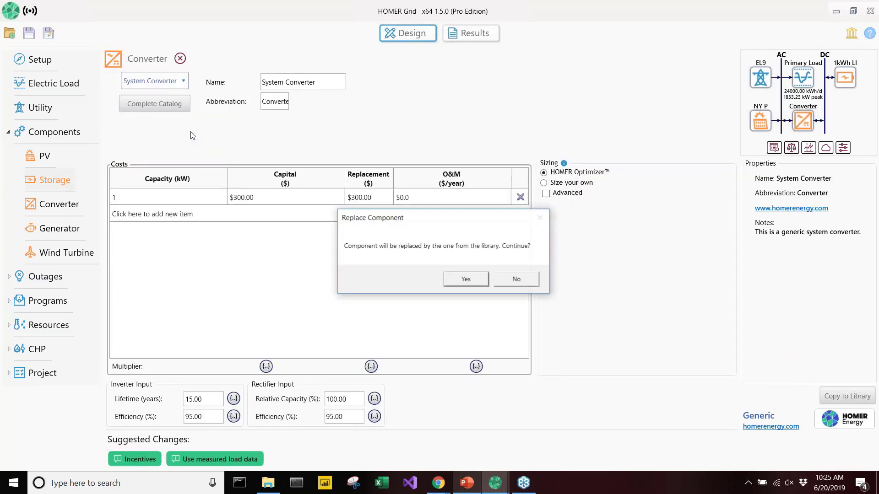
click(464, 278)
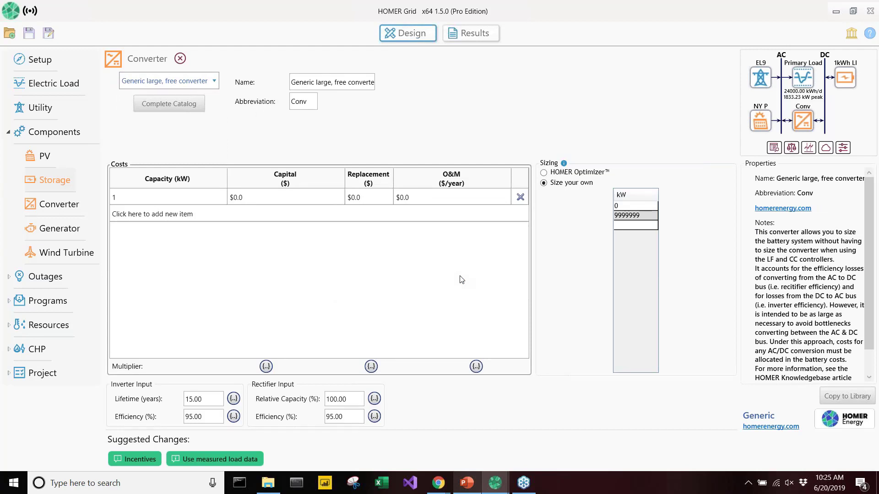
Set the system fixed capital cost in the project economics to $2,222.50
click(53, 373)
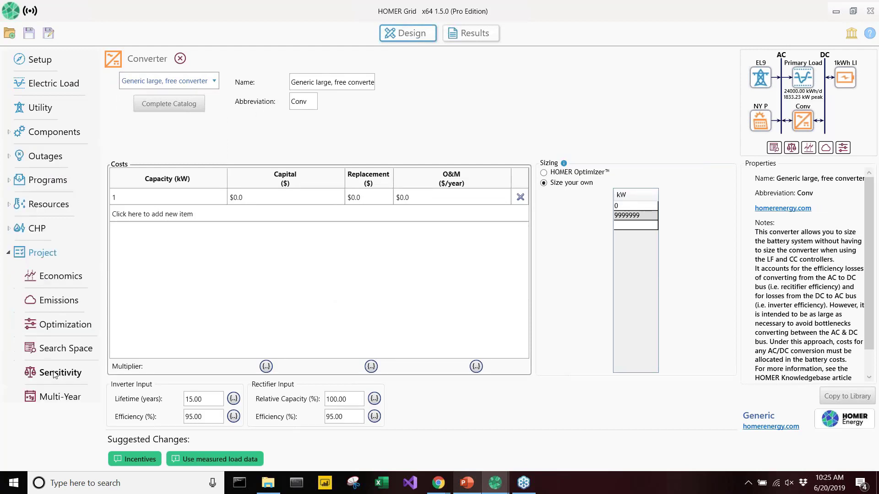
click(64, 278)
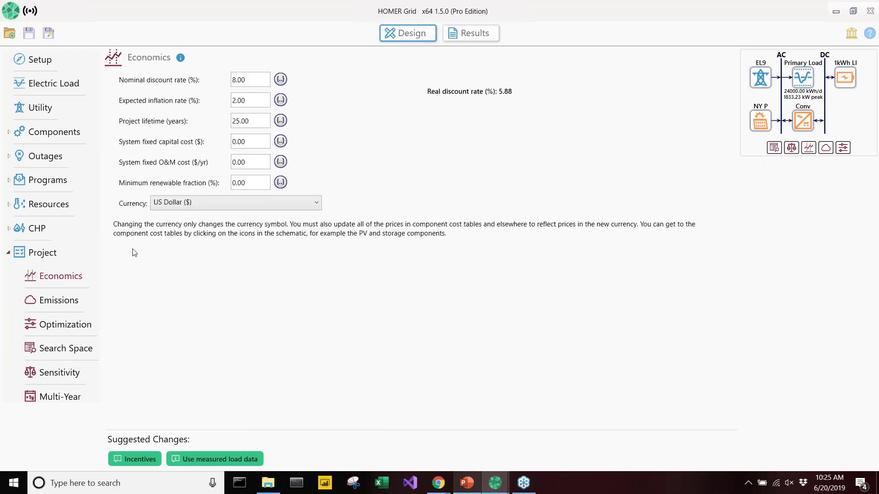
click(243, 143)
drag(242, 144, 232, 145)
text(2222.5)
click(347, 154)
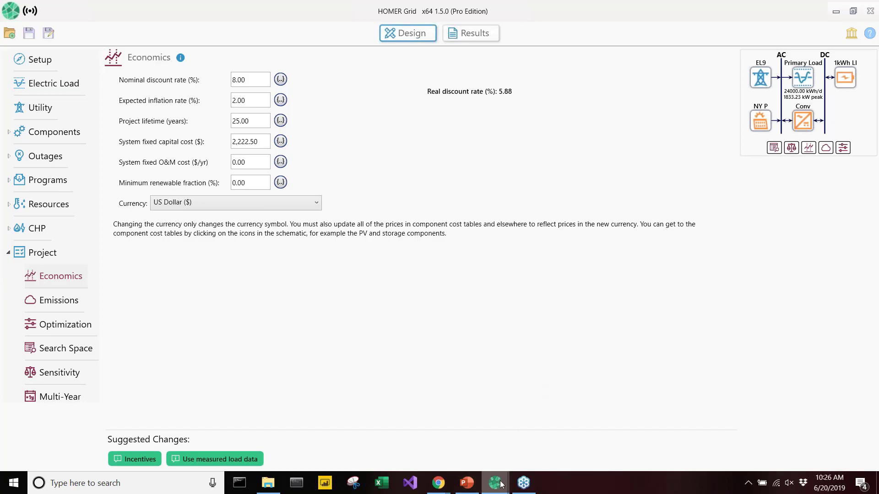
Switch to the DR3.hgrid project window and show its calculated results as tables of sensitivity cases
mouse_move(501, 484)
click(276, 436)
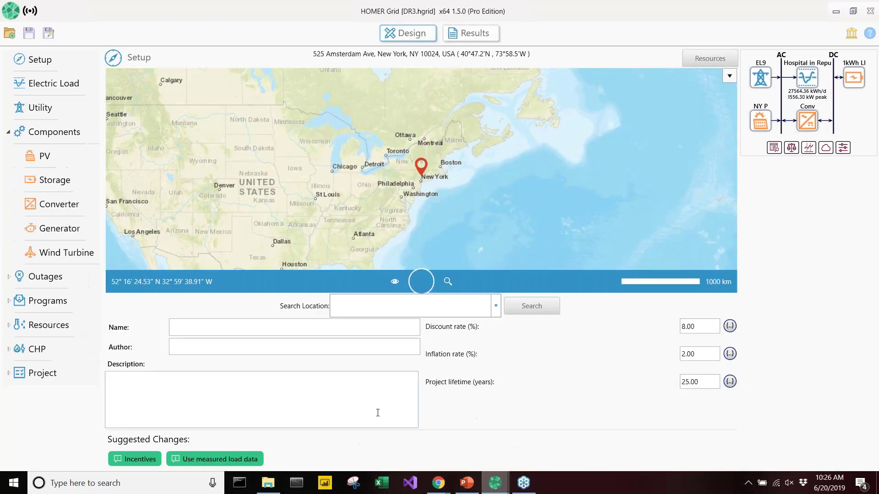
click(470, 33)
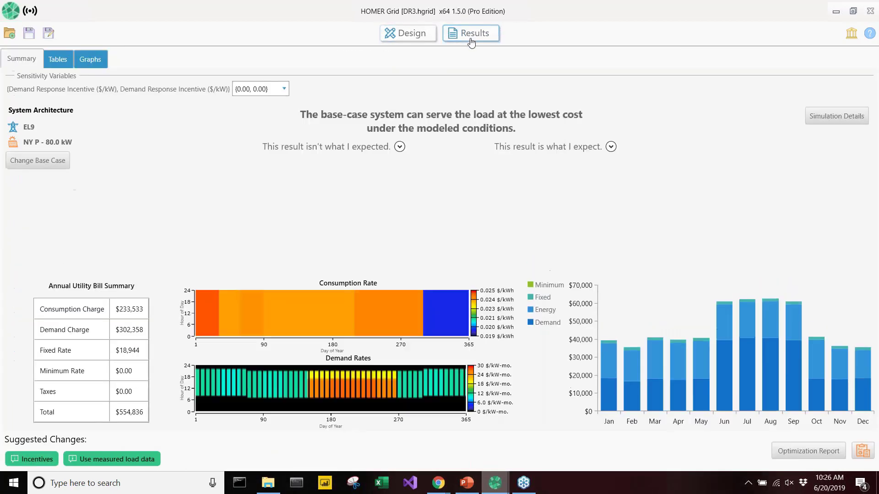
click(56, 58)
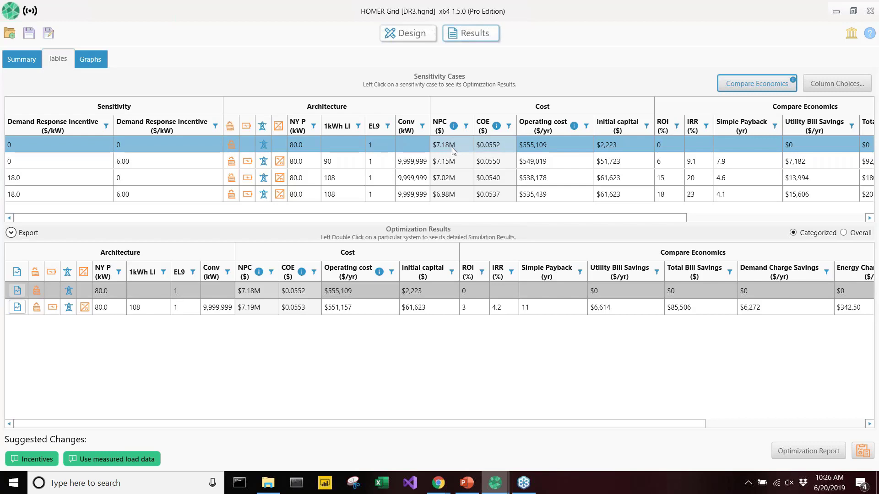
Examine the NPC, payback and bill savings of the sensitivity case with incentives of 0 and 6.00 $/kW
click(437, 163)
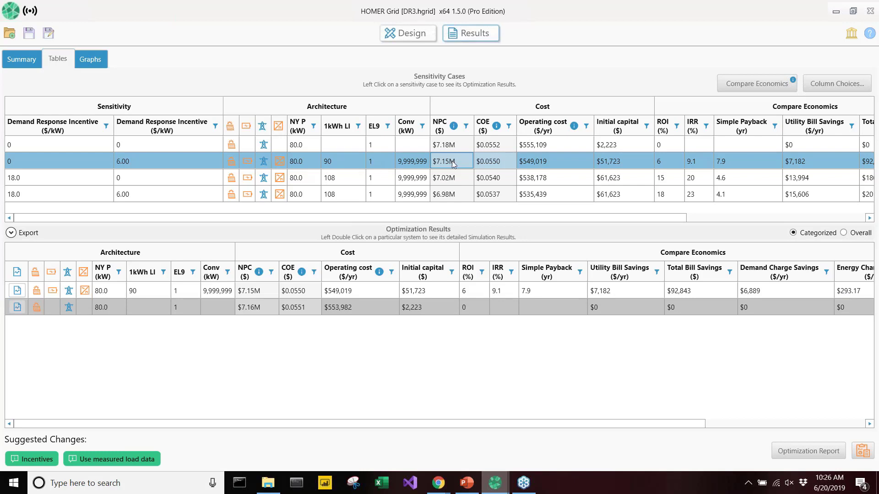
drag(543, 218, 624, 218)
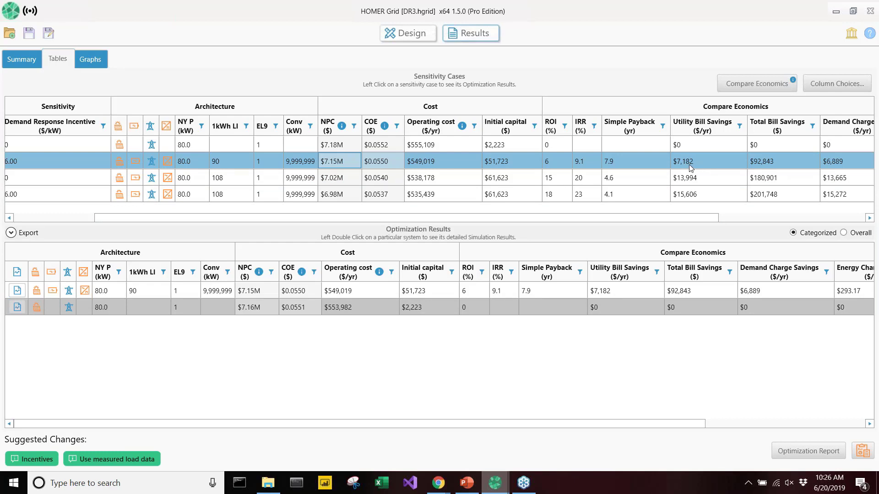
ctrl+click(789, 152)
click(784, 160)
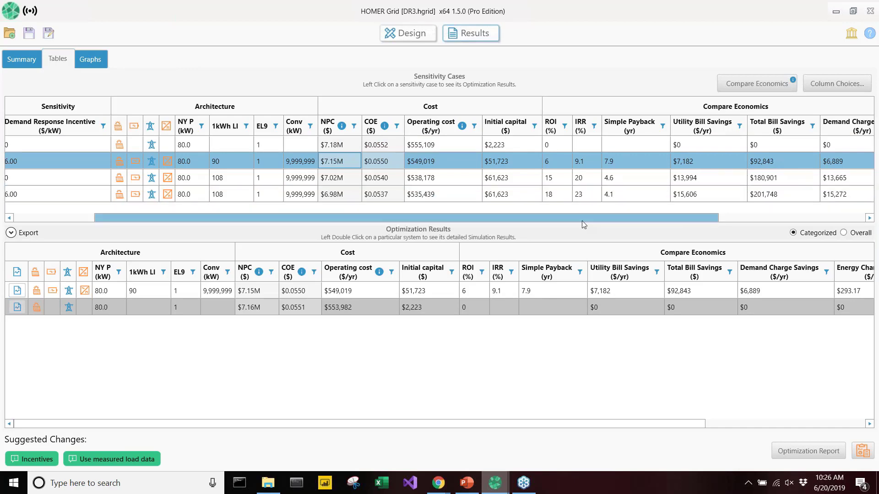
Examine the sensitivity case with incentives of 18.0 and 0 $/kW and compare its NPC with the 0 and 6.00 case
right_click(567, 220)
click(559, 221)
drag(555, 221, 391, 221)
click(316, 182)
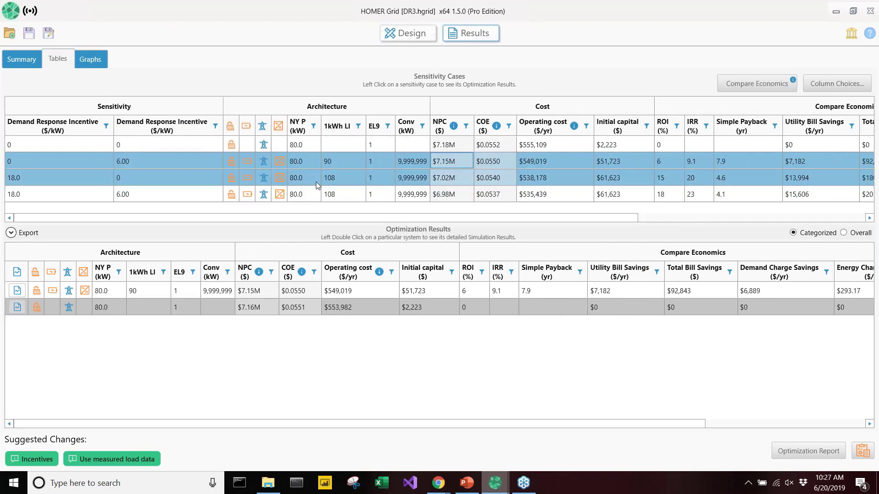
click(317, 184)
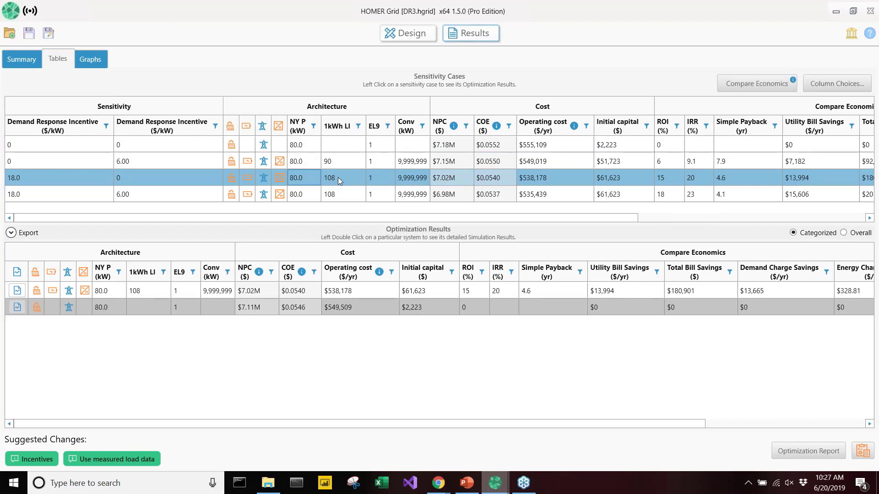
ctrl+click(449, 166)
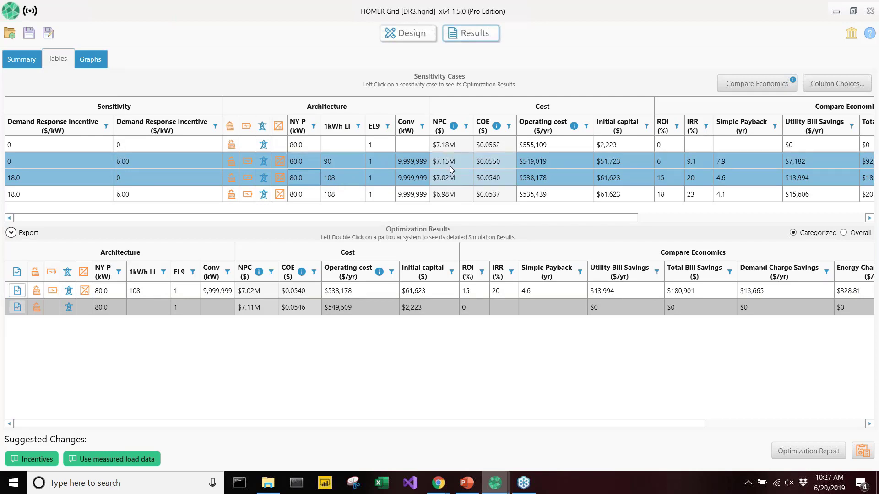
Compare the NPC, payback and bill savings of the sensitivity case with incentives of 18.0 and 6.00 $/kW against the 18.0 and 0 case
ctrl+click(448, 166)
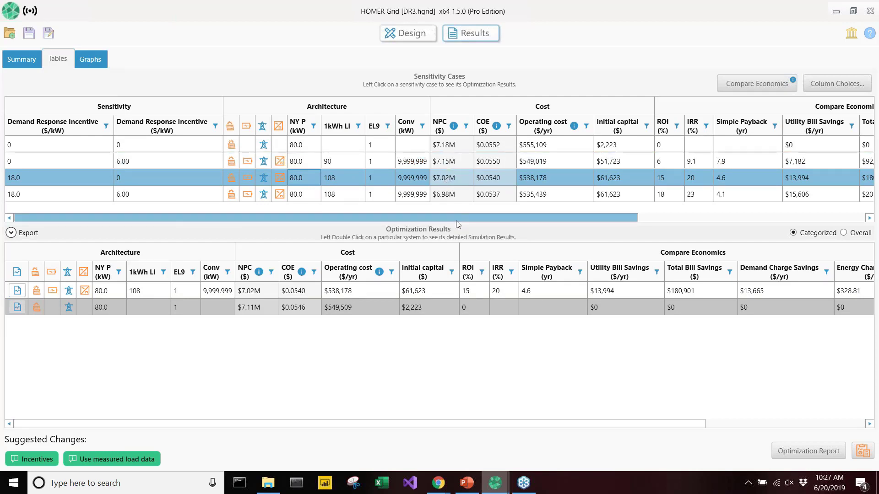
drag(460, 214, 568, 213)
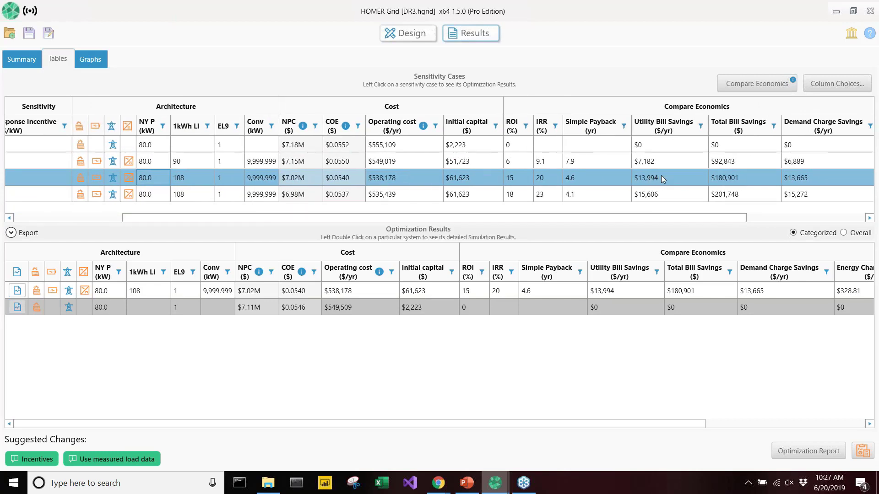
ctrl+click(725, 194)
drag(712, 215, 569, 217)
click(501, 194)
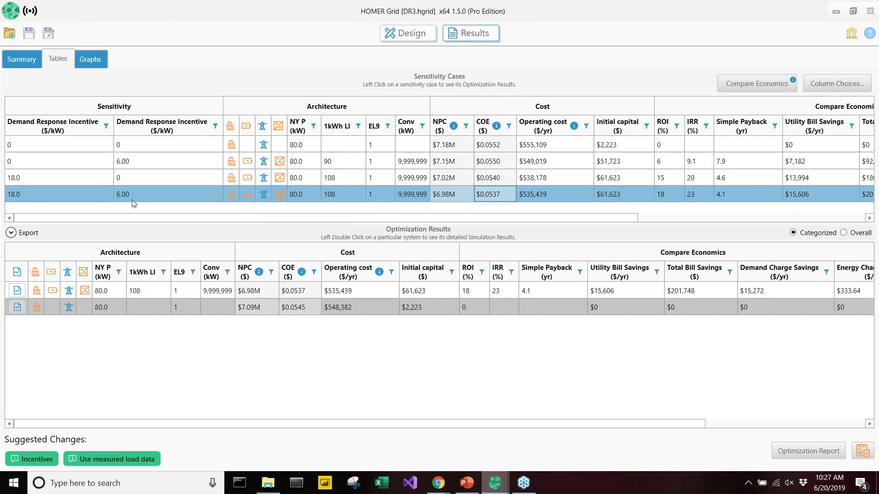
drag(304, 220, 463, 220)
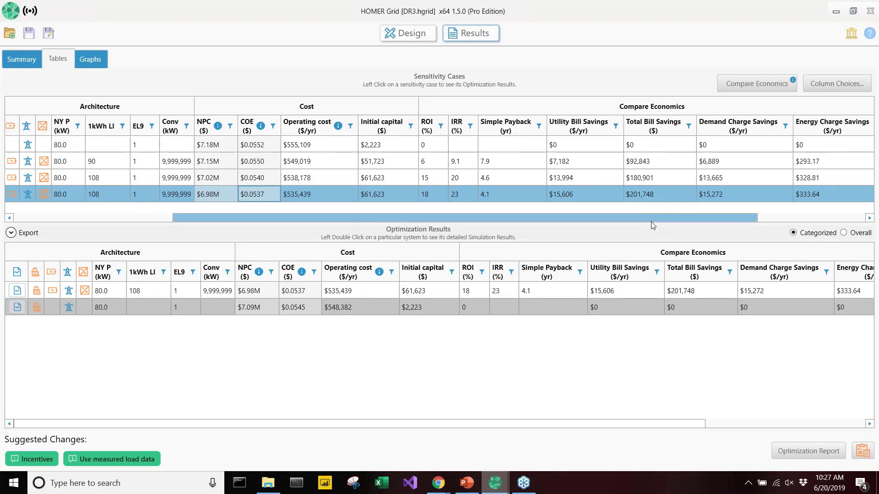
drag(654, 220, 471, 219)
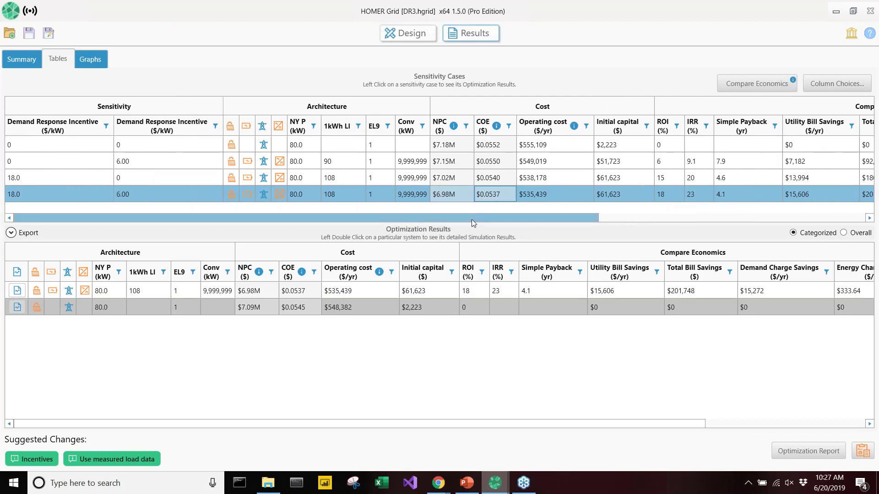
Open the detailed simulation results of the battery system in the 18.0 and 6.00 $/kW case and show its DR events
click(410, 293)
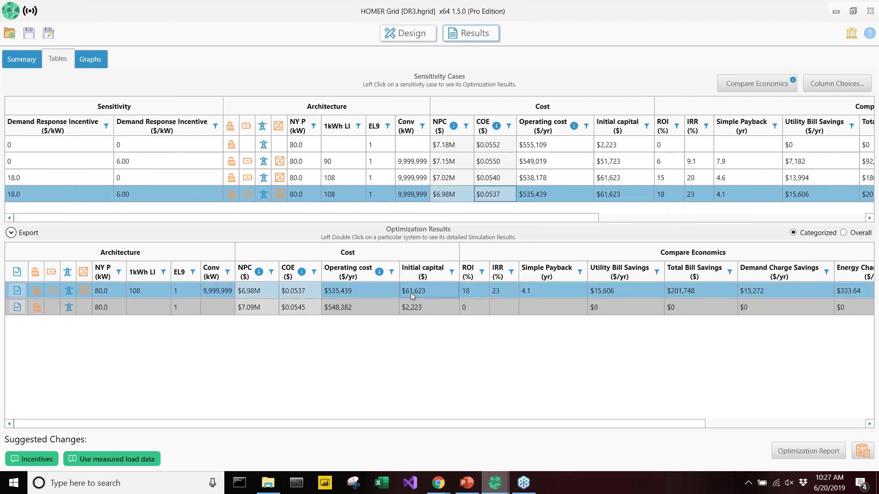
double_click(411, 293)
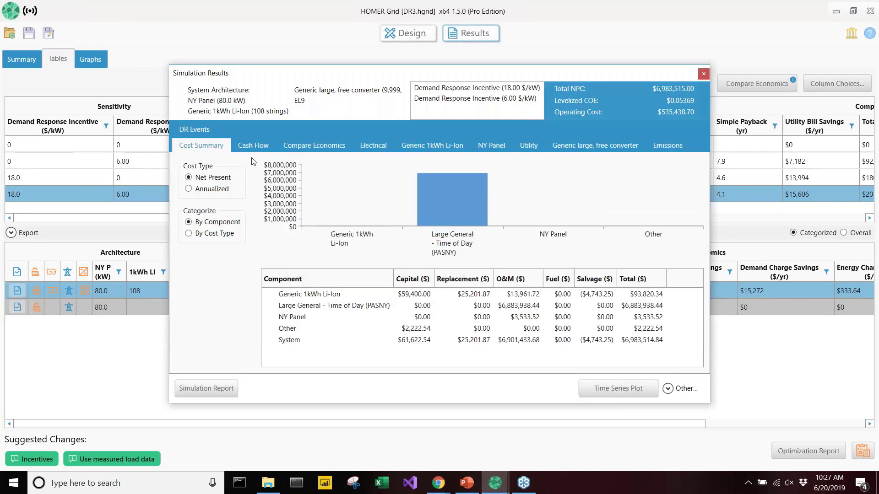
click(206, 131)
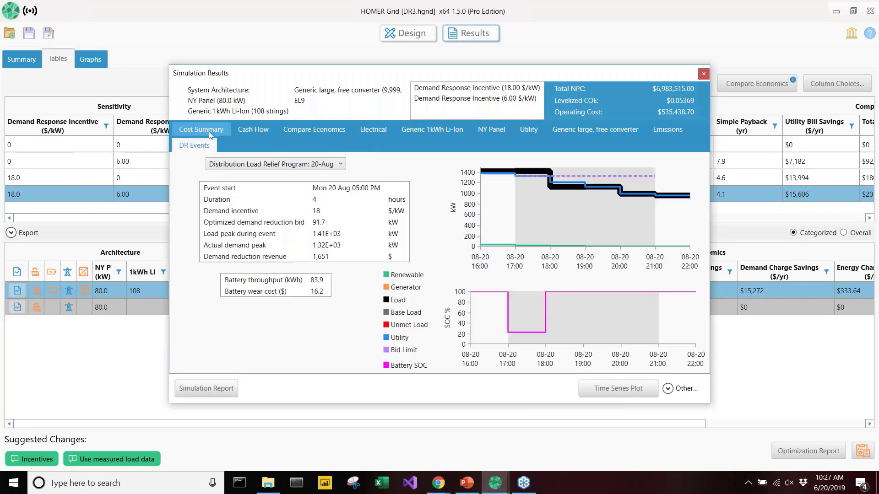
Select the Distribution Load Relief Program event of 29-Sep and examine its optimized reduction bid and revenue, then look over the Commercial System Relief Program events
click(235, 165)
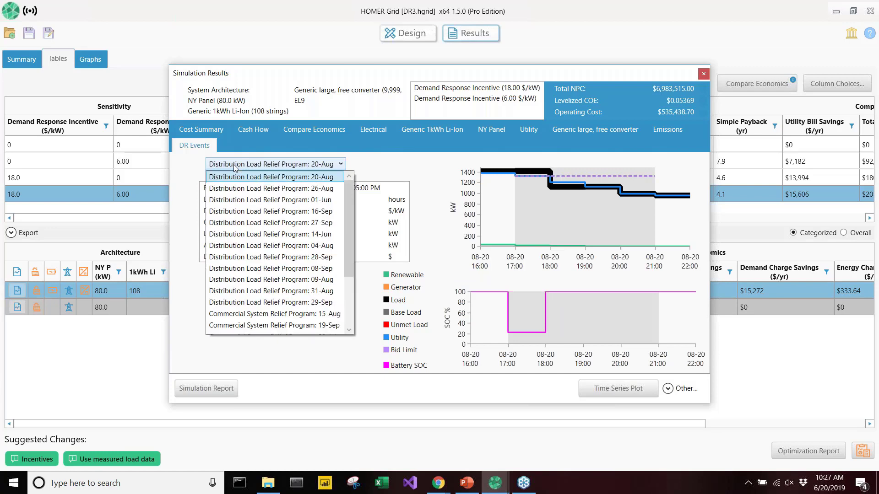
scroll(251, 251, down, 2)
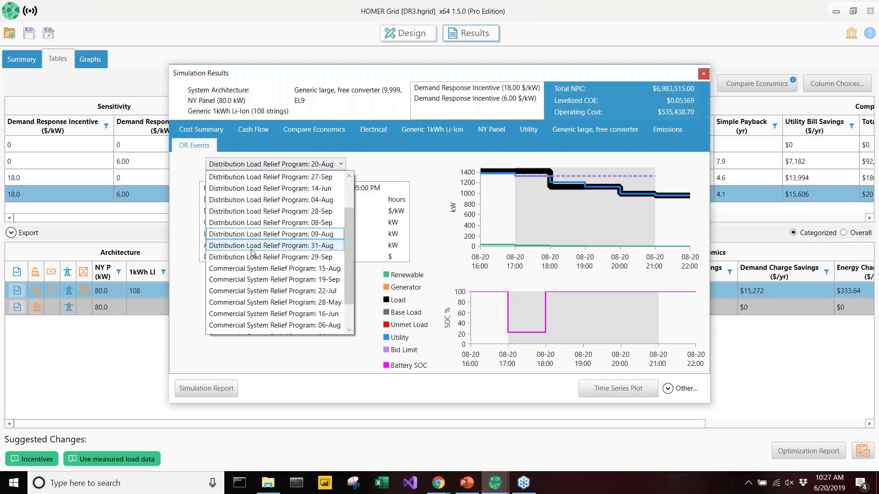
scroll(252, 252, up, 2)
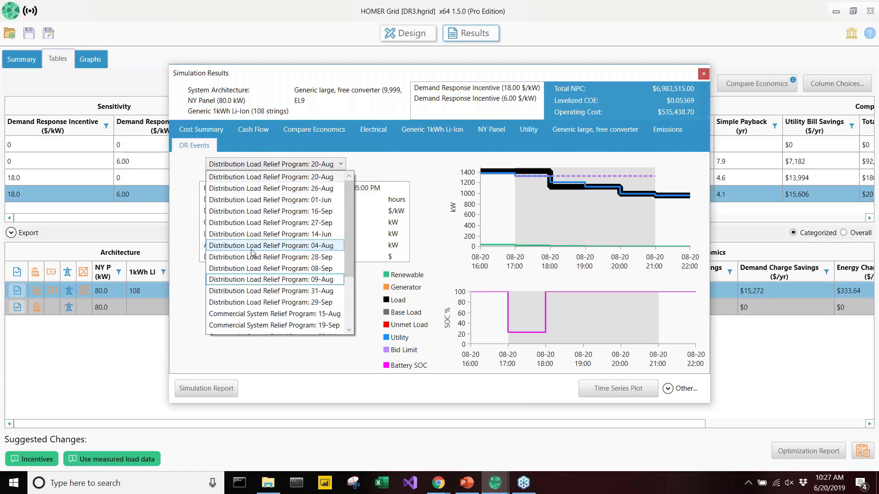
click(273, 302)
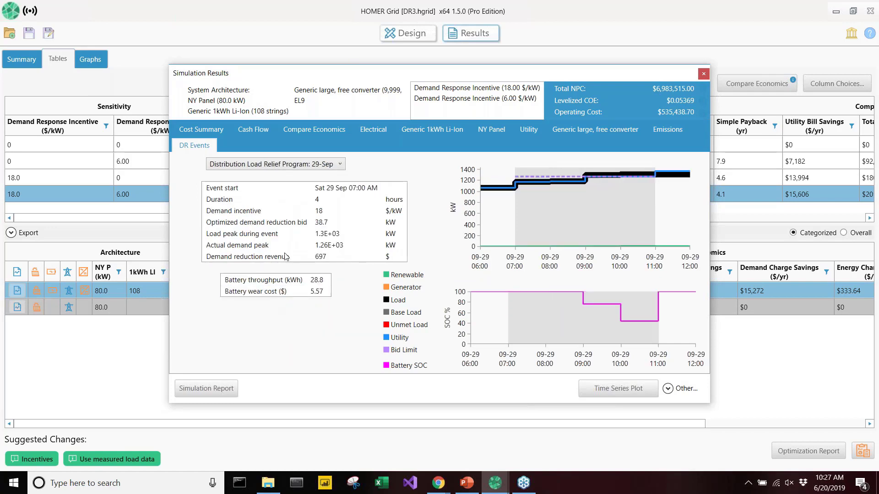
click(327, 225)
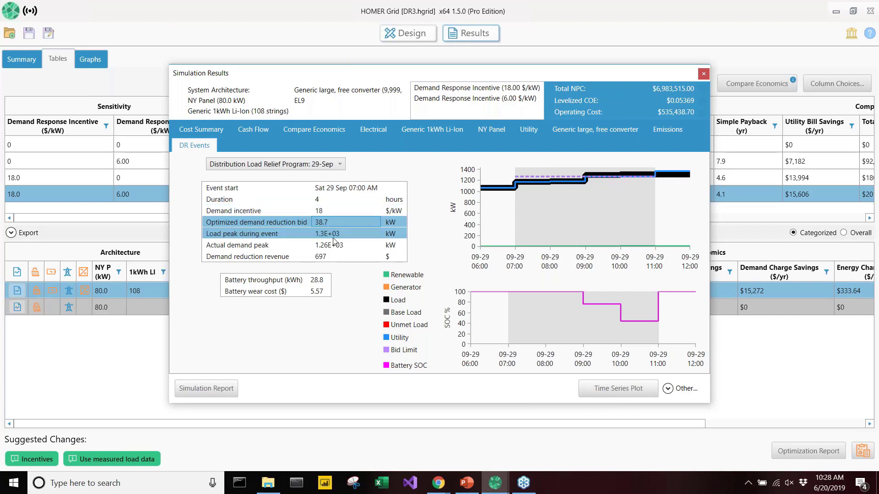
click(335, 255)
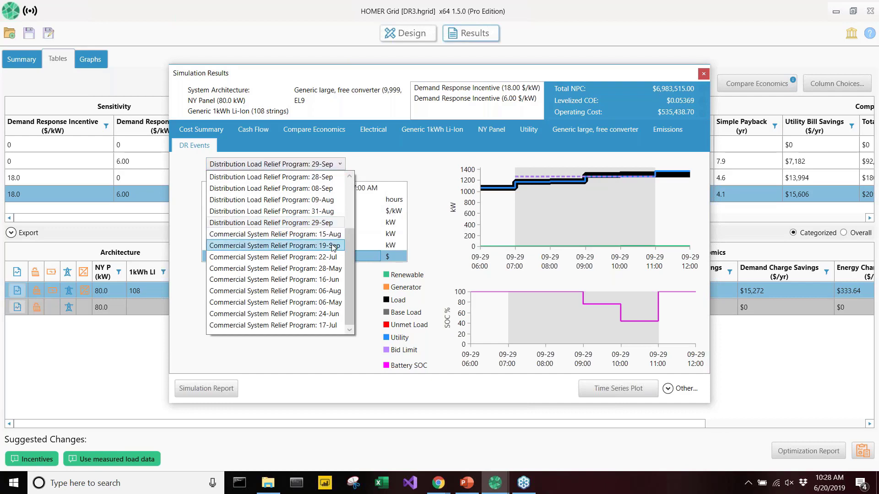
click(367, 222)
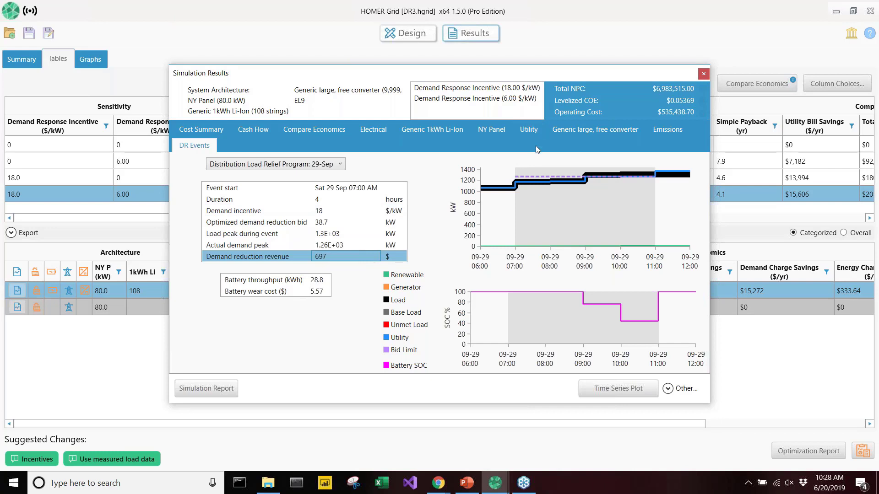
Open the utility bill details of this system and examine the Distribution Load Relief Program credits by event
click(529, 132)
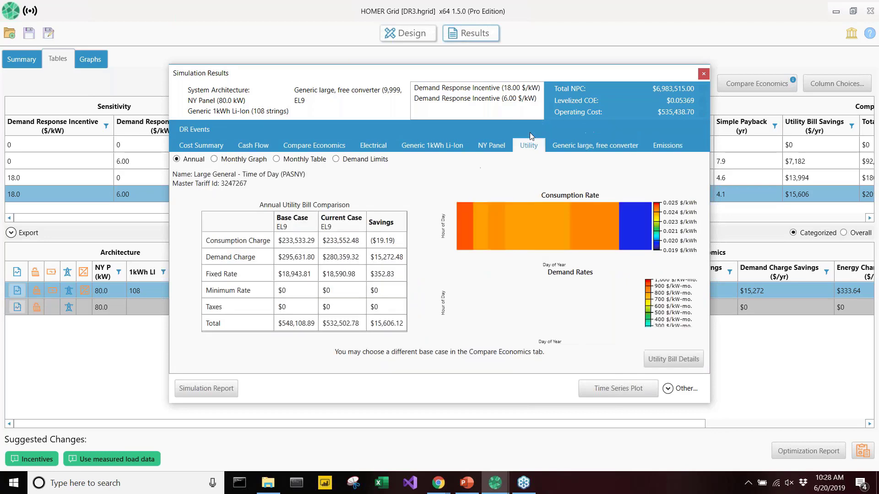
click(672, 359)
click(576, 293)
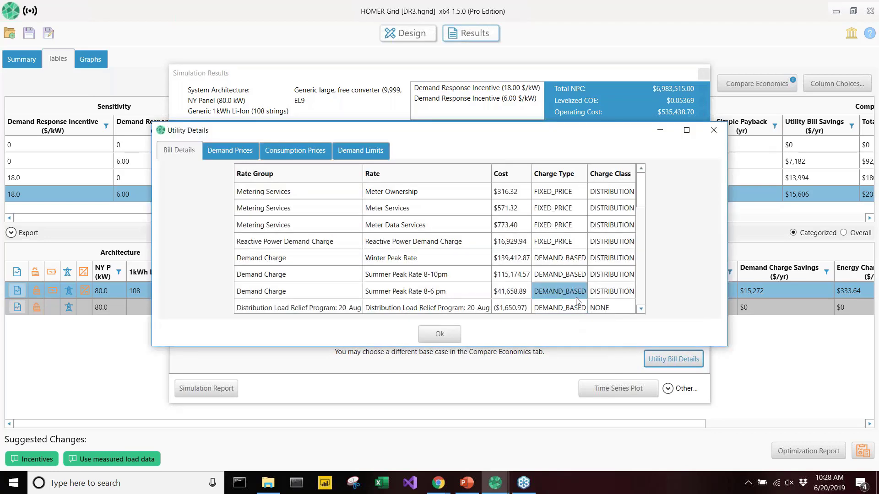
drag(641, 197, 639, 216)
click(323, 219)
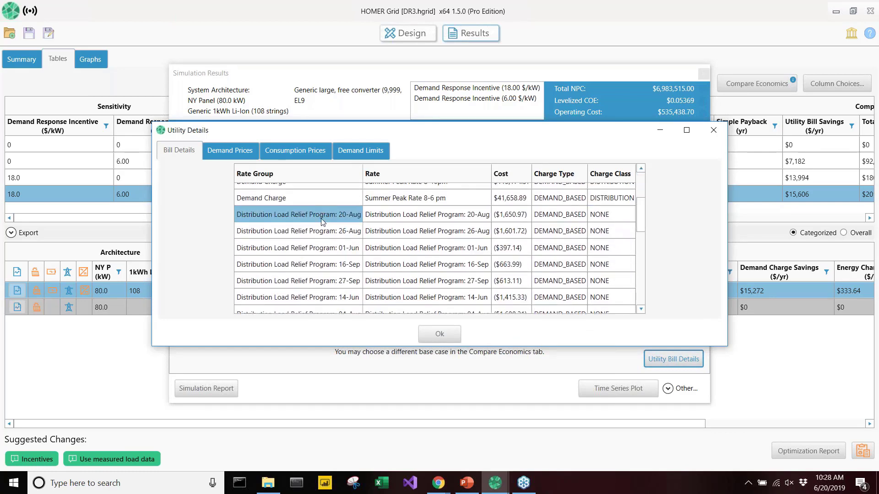
drag(323, 219, 505, 300)
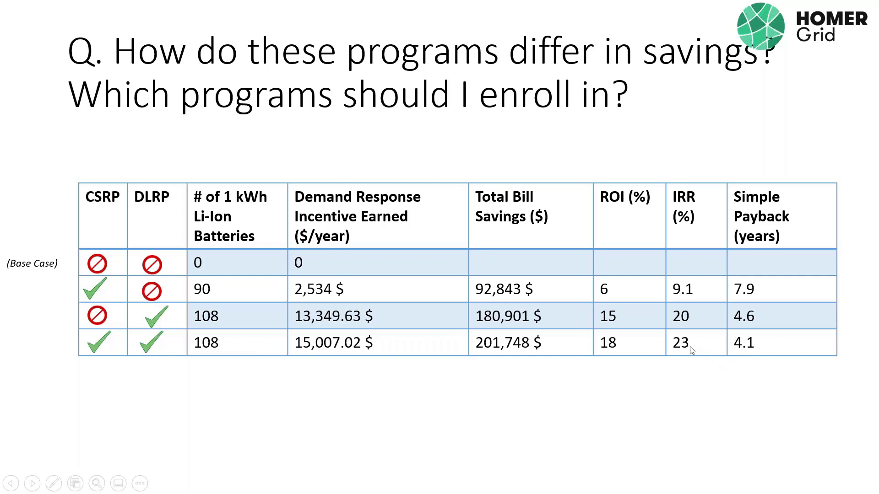
Advance the slide show, switch to the DR4.hgrid project in HOMER Grid and show its optimization results as a categorized table
key(Right)
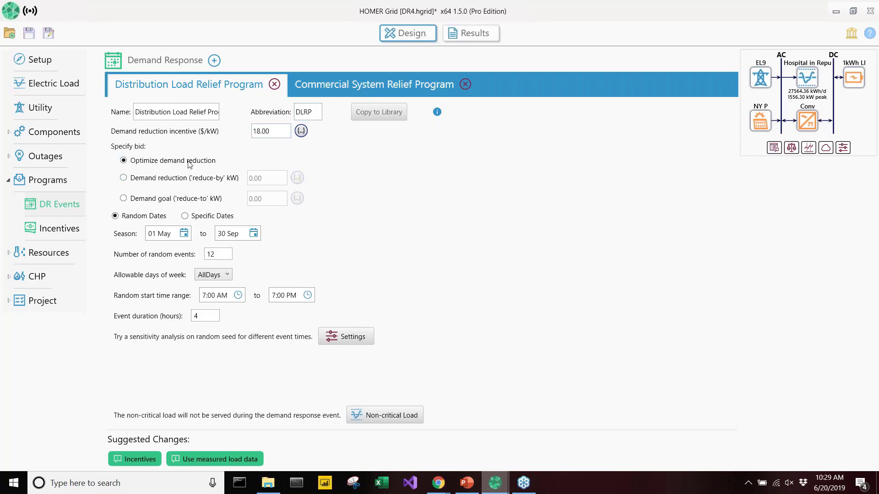
click(488, 34)
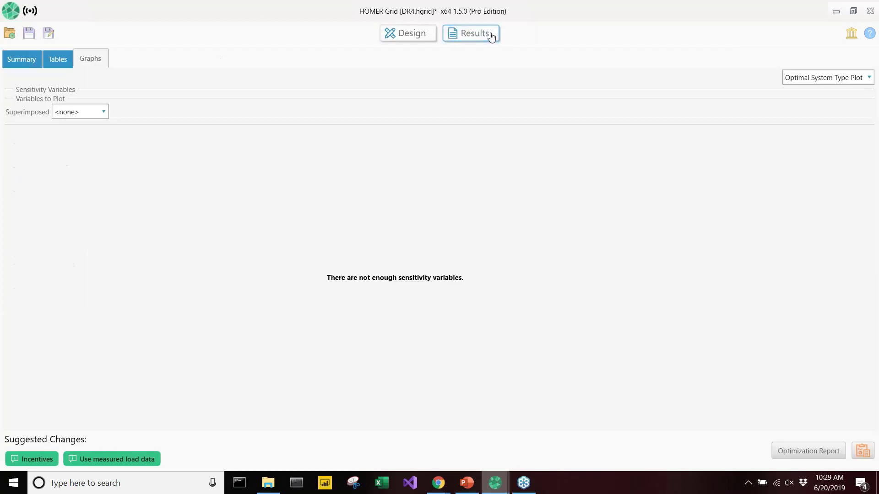
click(61, 61)
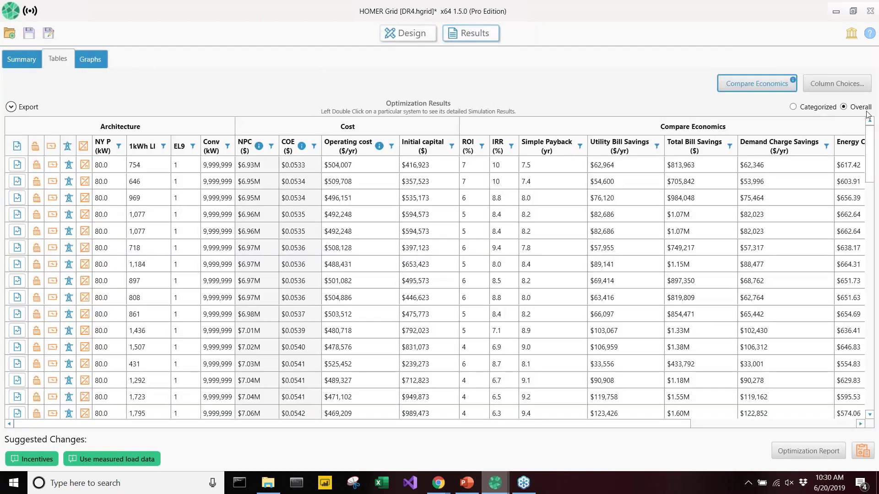
click(807, 108)
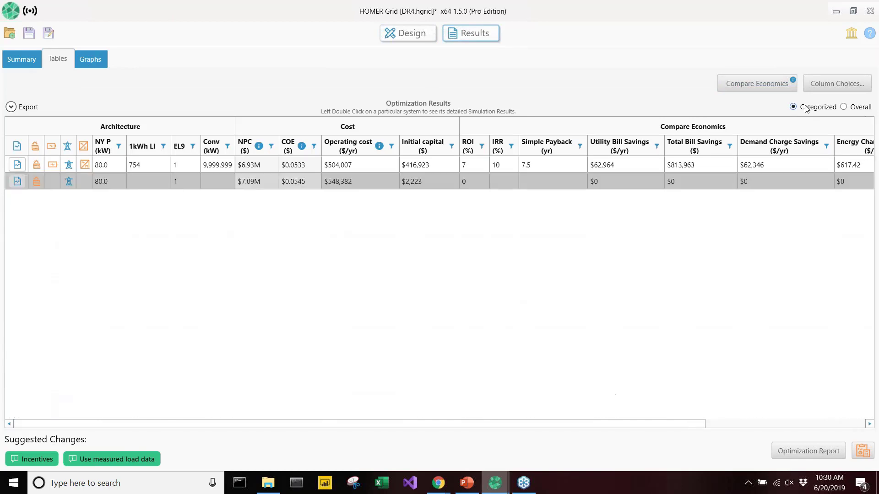
Open the simulation results of the system with 754 batteries and examine its Distribution Load Relief Program event of 28-Sep
double_click(466, 170)
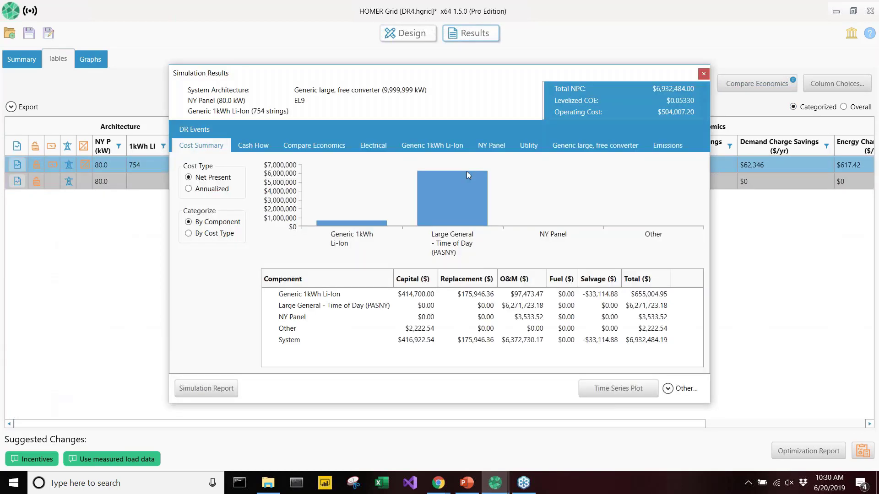
click(214, 132)
click(284, 164)
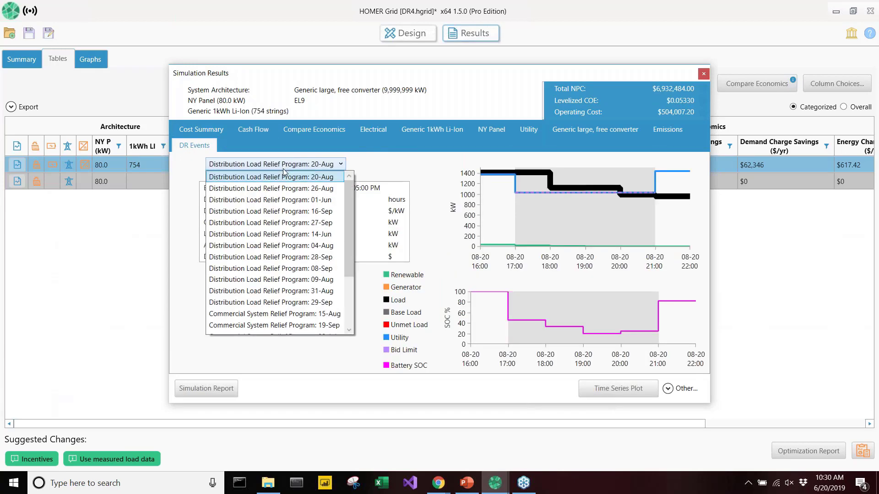
click(310, 256)
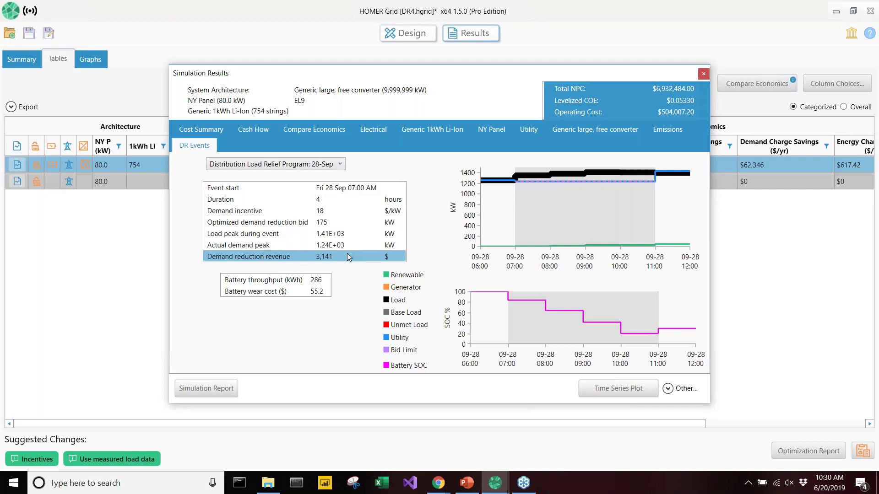
click(339, 165)
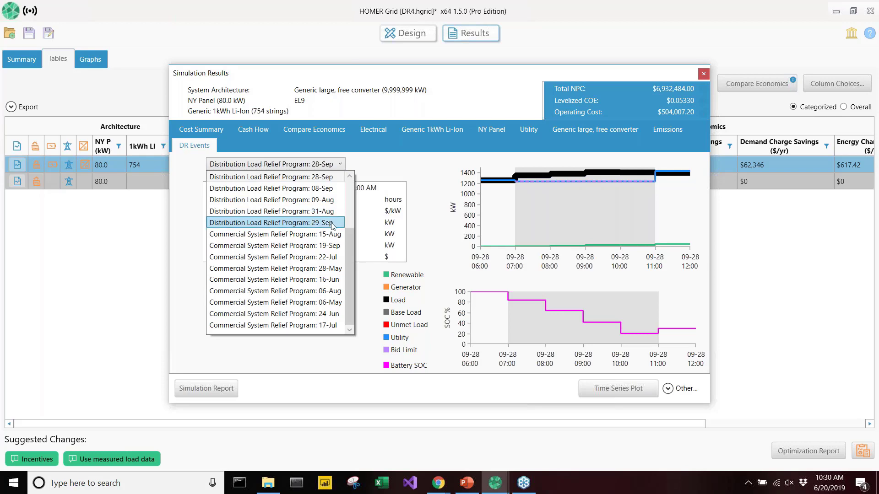
click(380, 297)
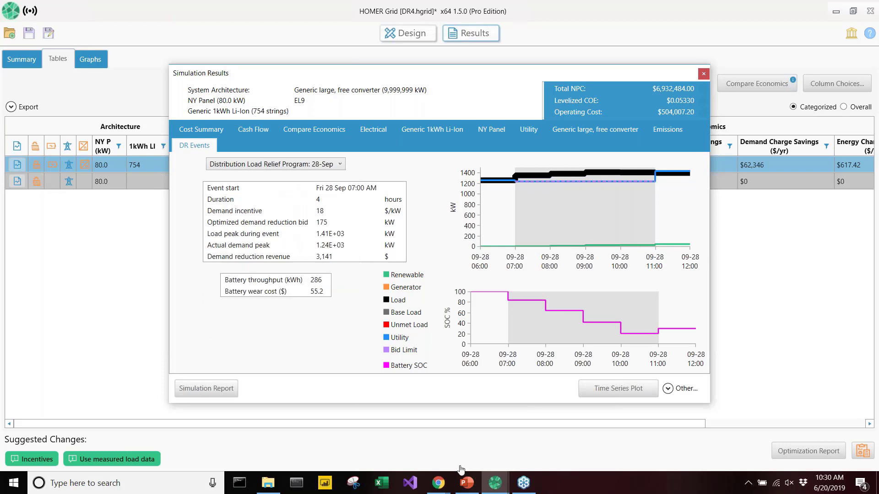
Switch to Software Demonstration.pptx in PowerPoint, present slide 13 on how much to bid, and go on to slide 14
click(466, 482)
click(41, 409)
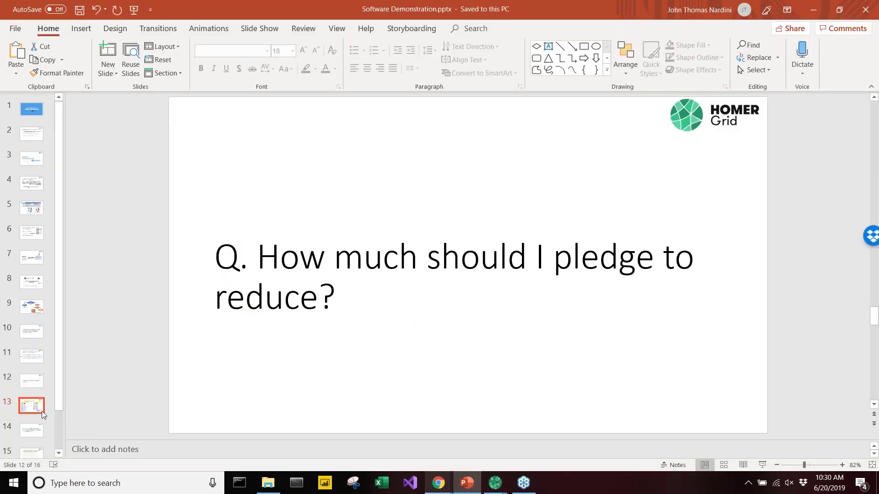
click(762, 465)
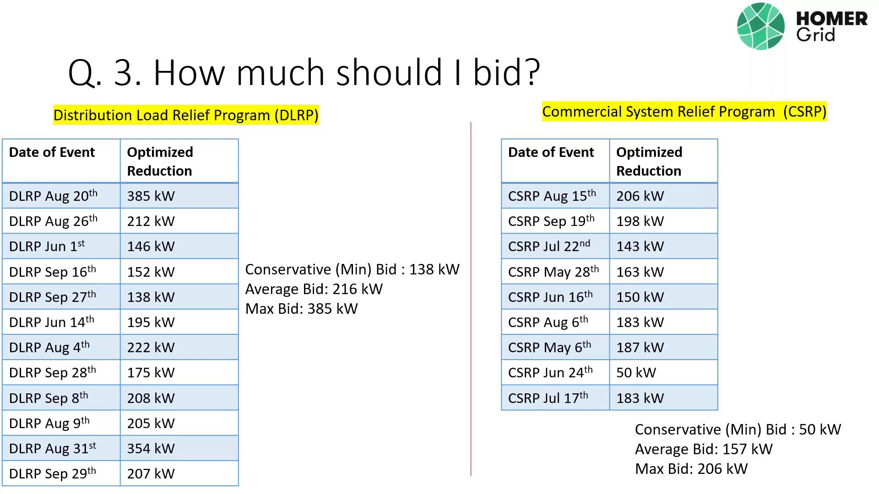
key(Escape)
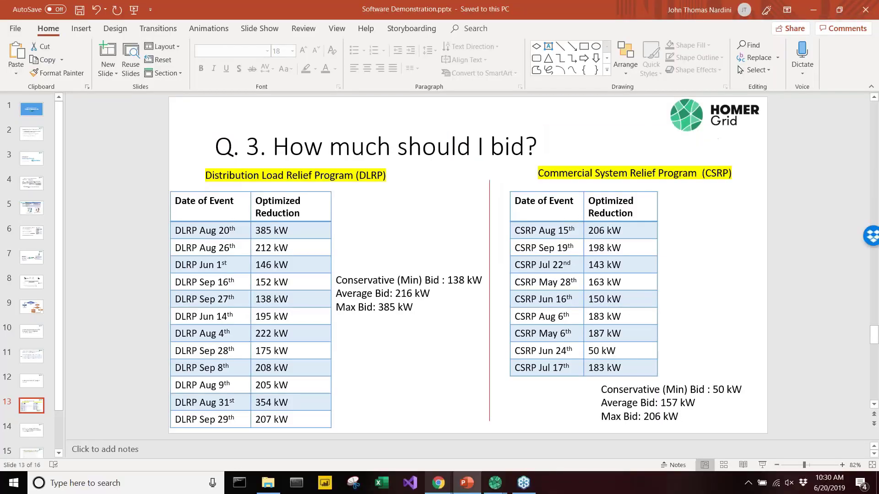
click(31, 432)
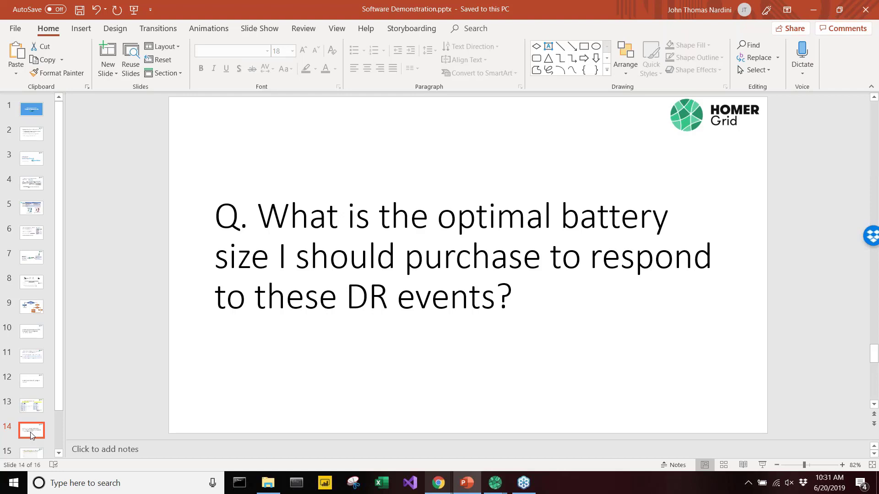
Return to the DR4.hgrid project in HOMER Grid, close the simulation results and go back to the demand response design settings
click(495, 483)
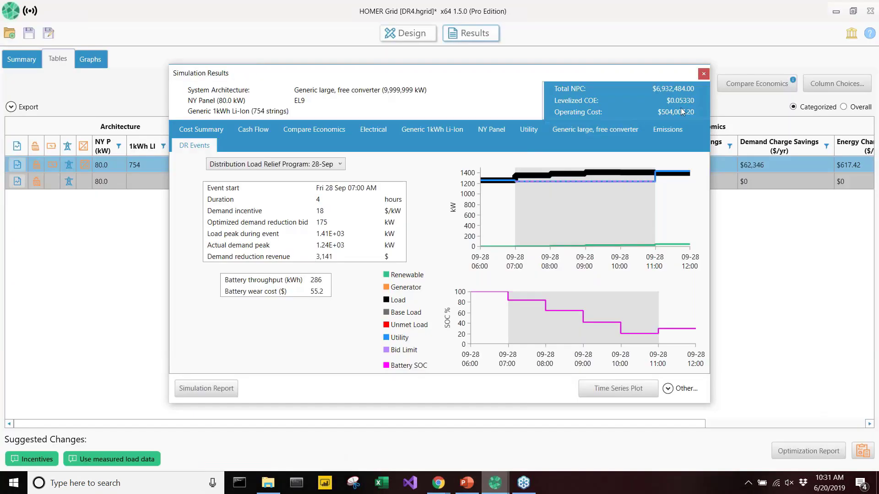
click(704, 74)
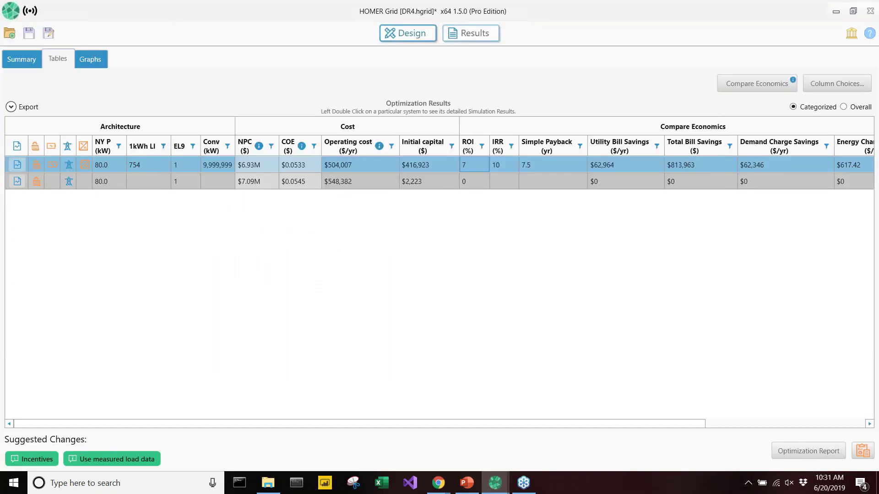
click(427, 40)
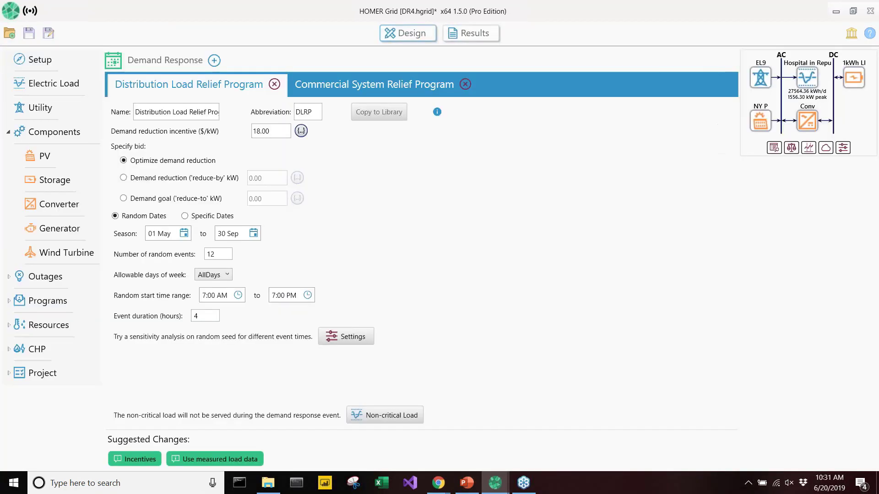
Specify the Distribution Load Relief Program bid as a reduce-by demand reduction of 216 kW
click(183, 179)
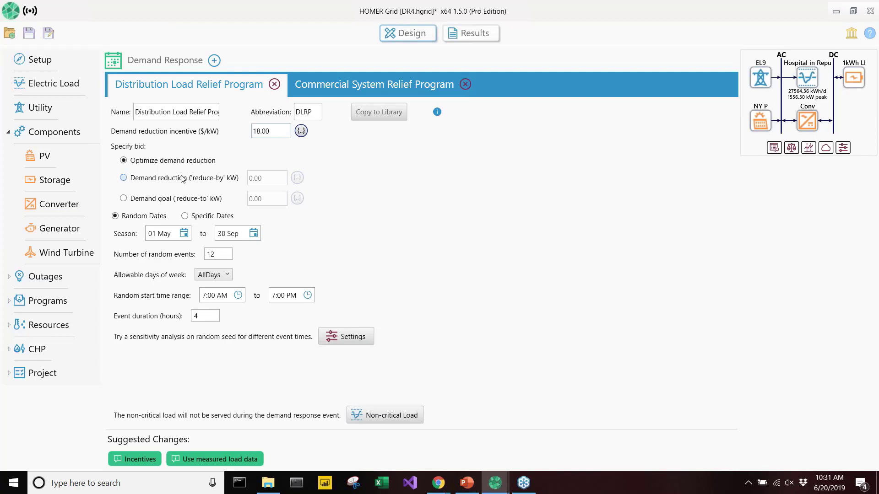
drag(263, 178, 247, 178)
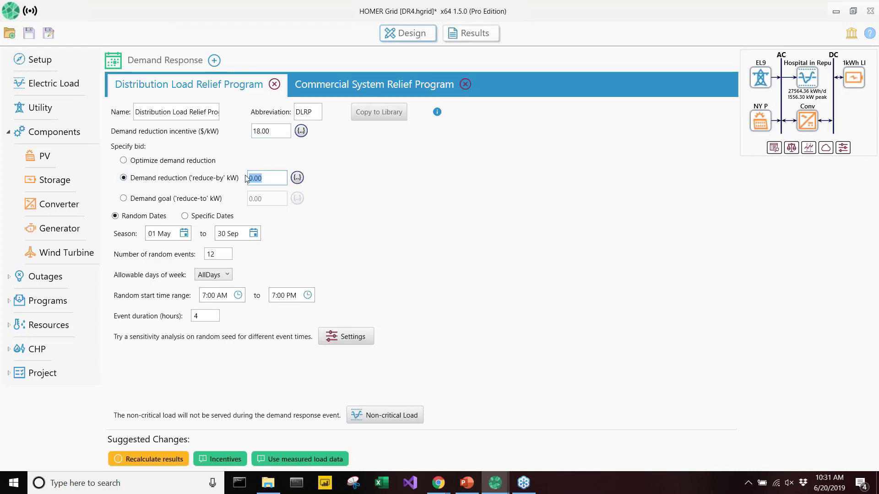
text(216)
click(287, 159)
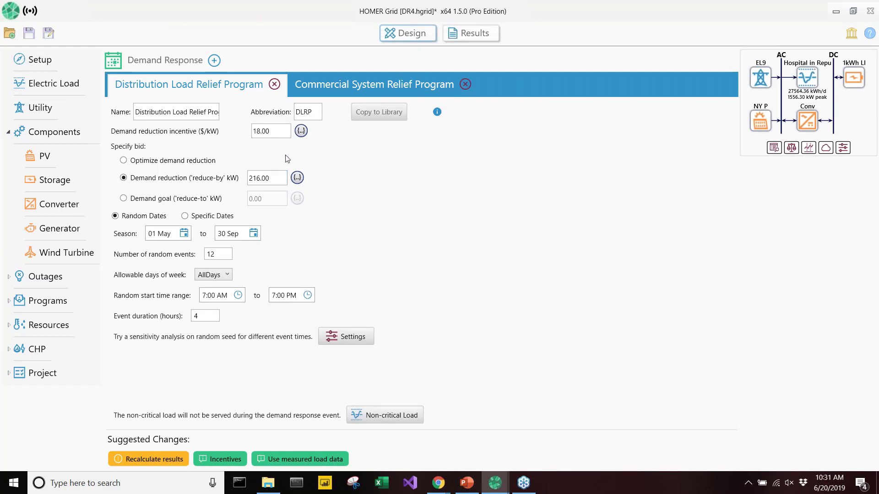
Specify the Commercial System Relief Program bid as a reduce-by demand reduction of 157 kW
click(356, 89)
click(156, 179)
drag(264, 178, 245, 180)
text(157)
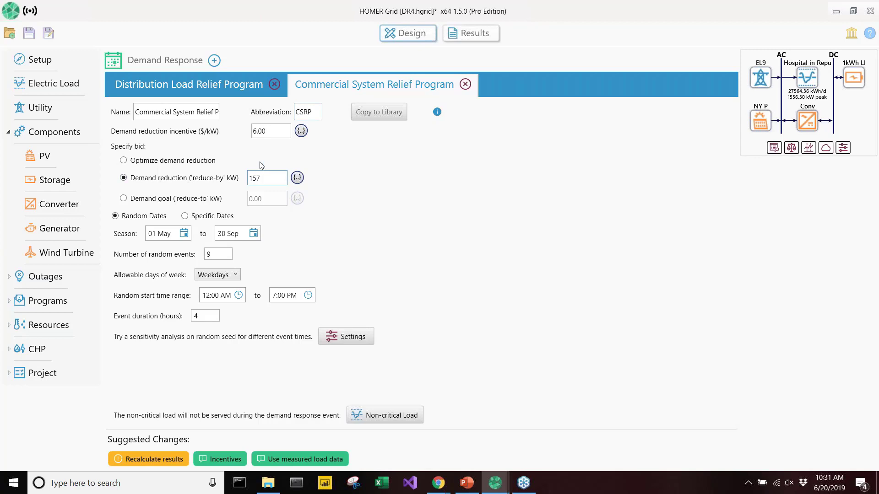
click(279, 157)
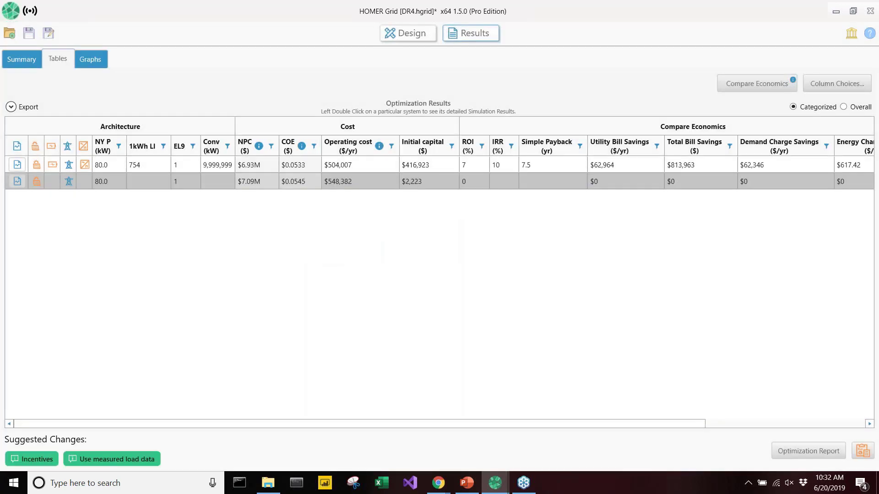
List the overall optimization results instead of the categorized ones, and graph them as an Optimization Plot
click(843, 107)
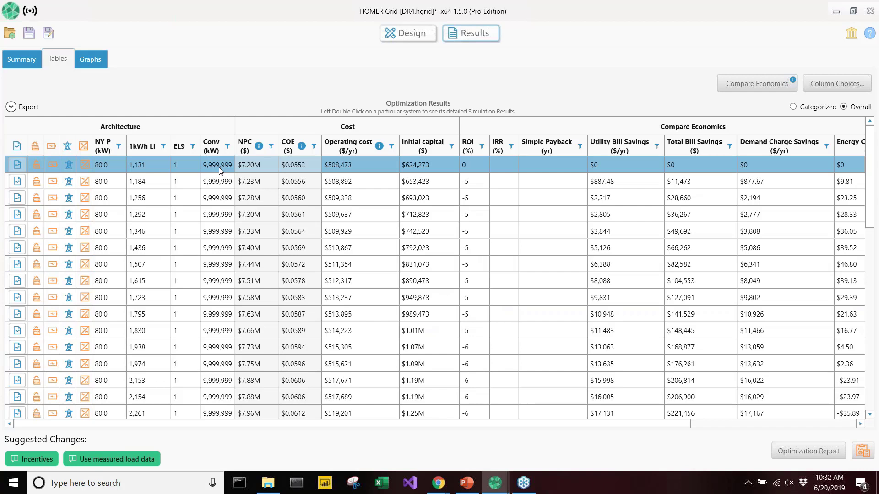
click(90, 59)
click(819, 74)
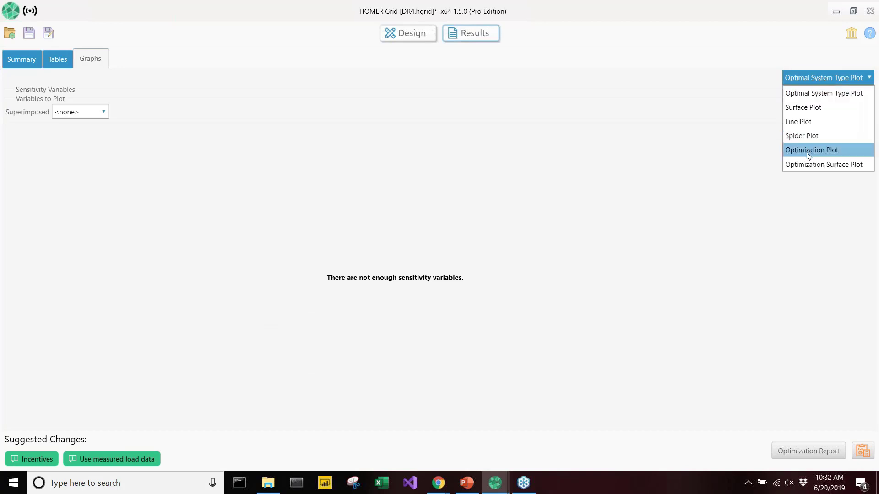
click(807, 148)
Plot Total Net Present Cost ($) as the X variable and inspect the point with the lowest net present cost
click(101, 145)
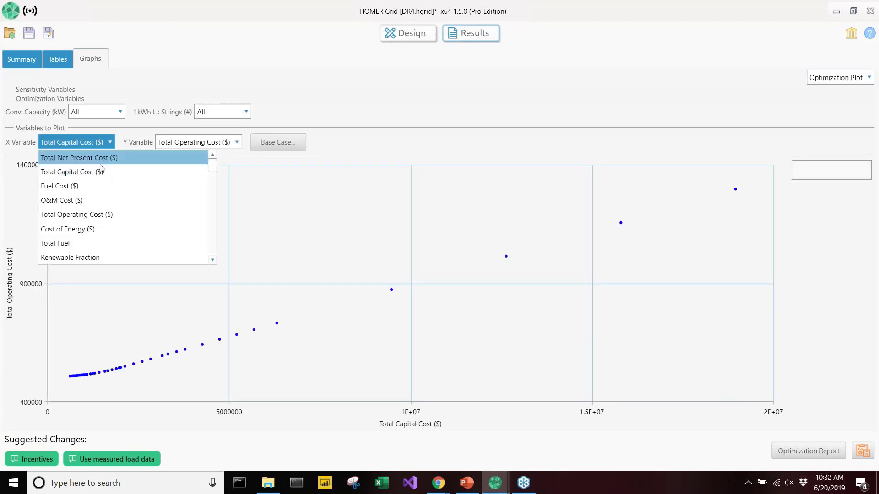
click(102, 160)
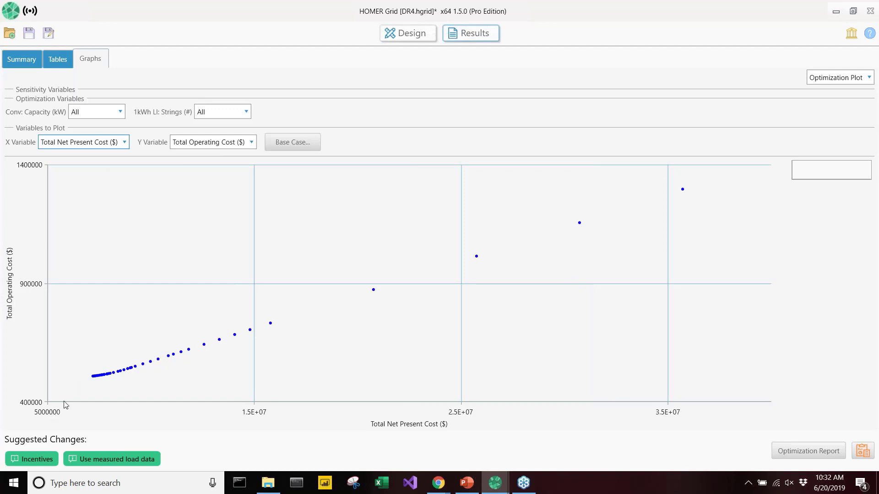
mouse_move(93, 381)
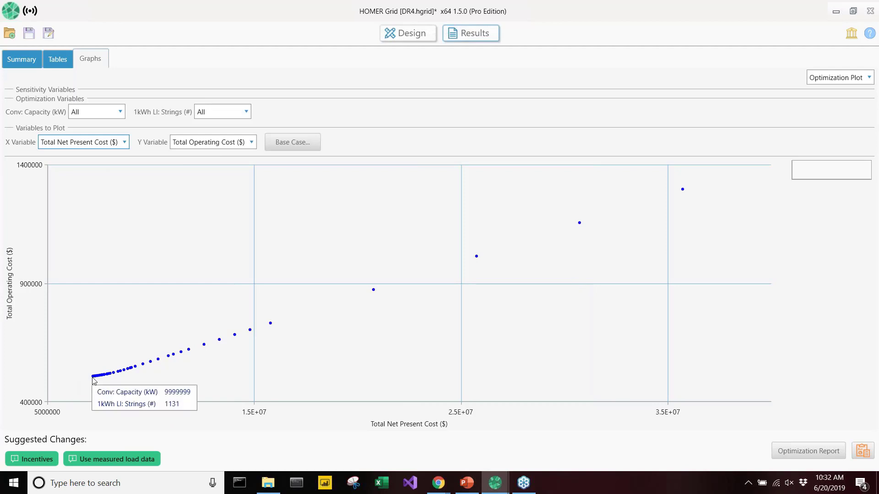
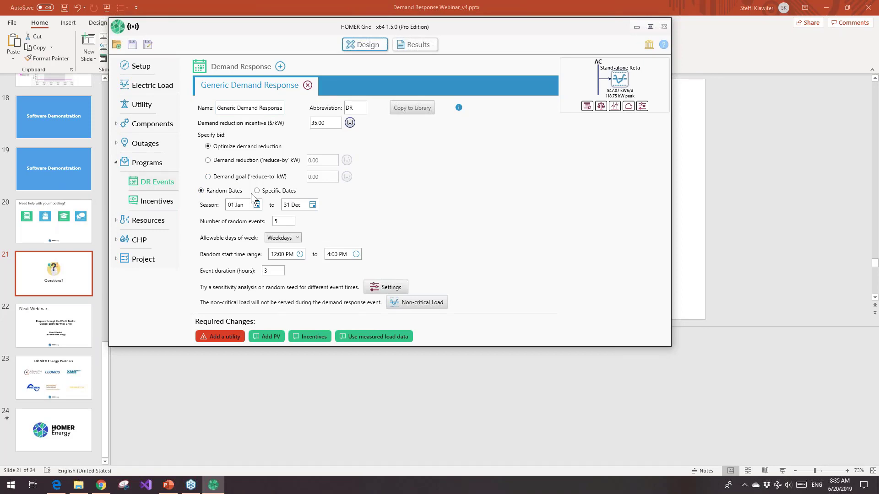
Examine the specific-date settings of the Generic Demand Response program, and return it to random event dates
click(258, 191)
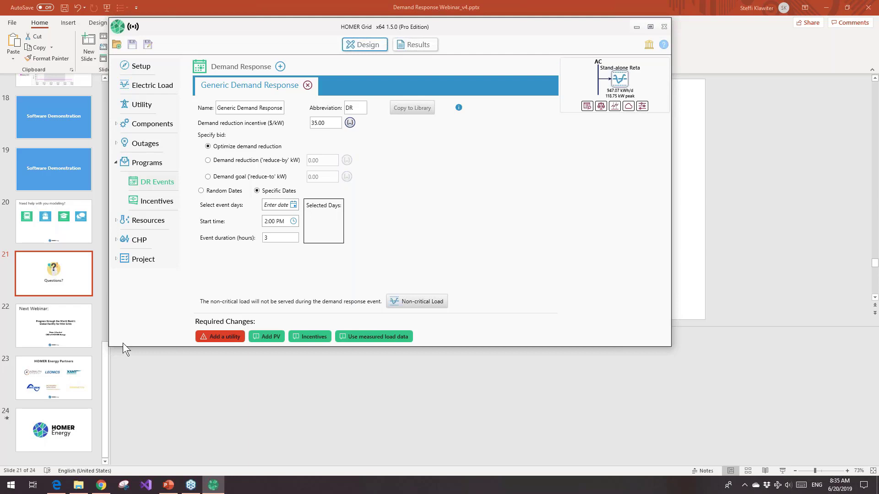
click(138, 259)
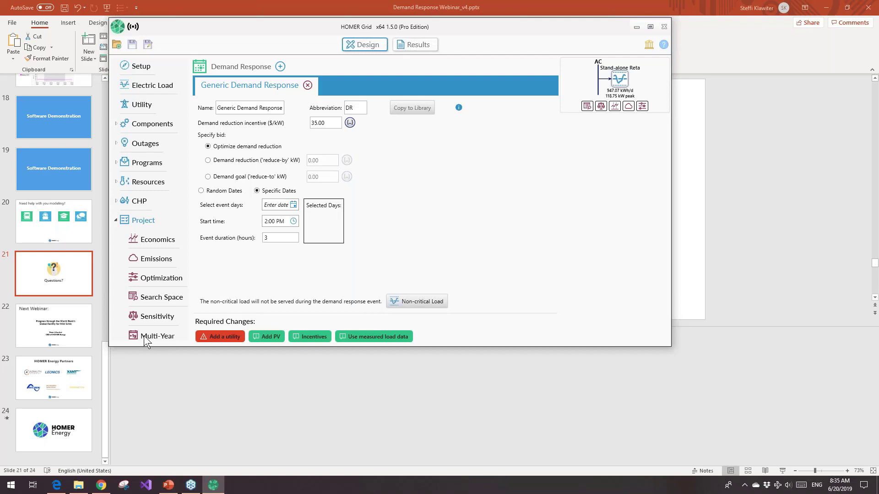
click(201, 191)
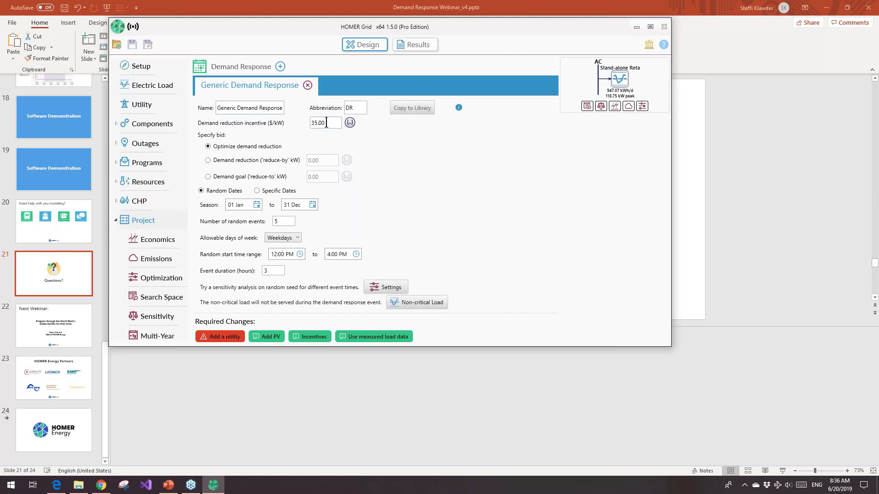
drag(326, 123, 310, 123)
Review the electric load's yearly profile and the non-critical load setup options, and return to the demand response events
click(649, 26)
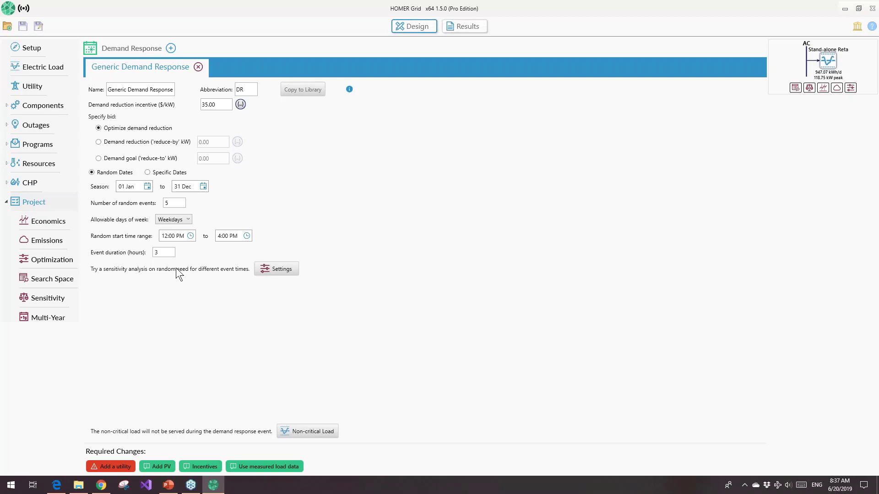
click(45, 69)
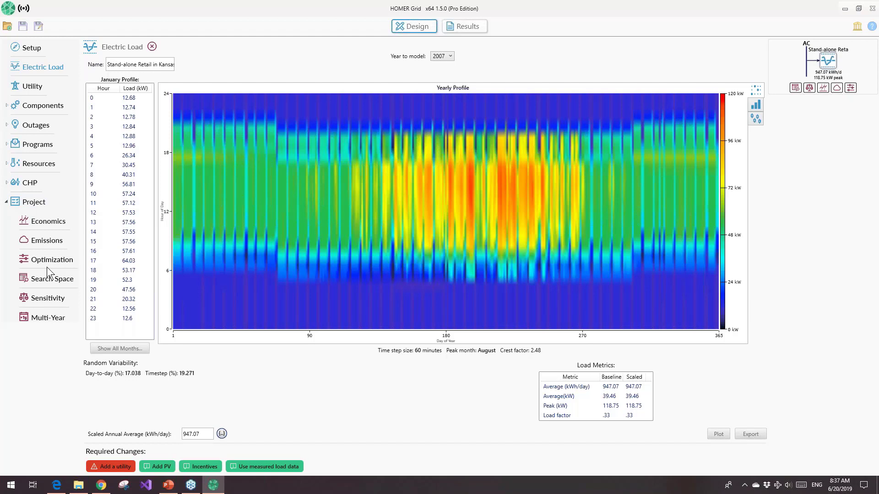
click(33, 125)
click(39, 147)
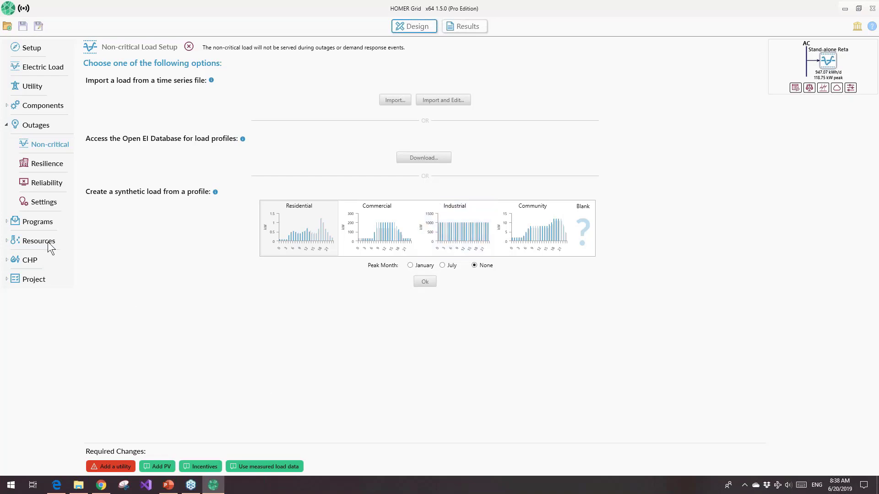
click(41, 223)
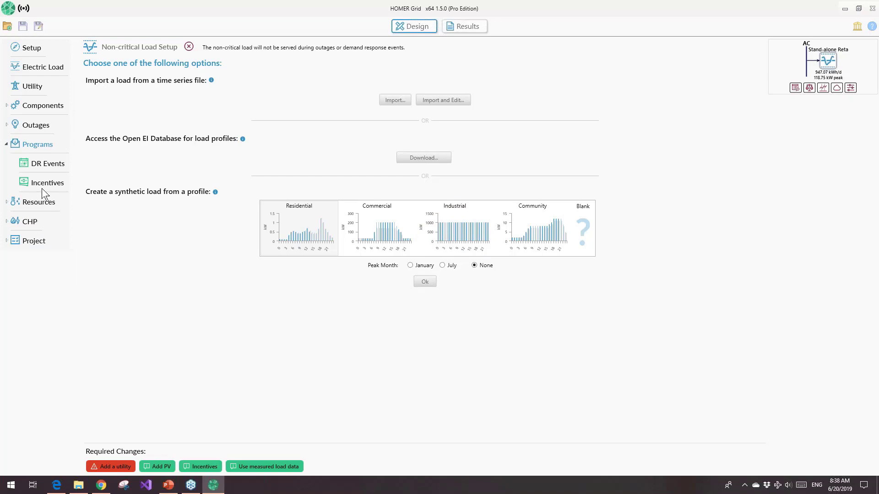
click(52, 166)
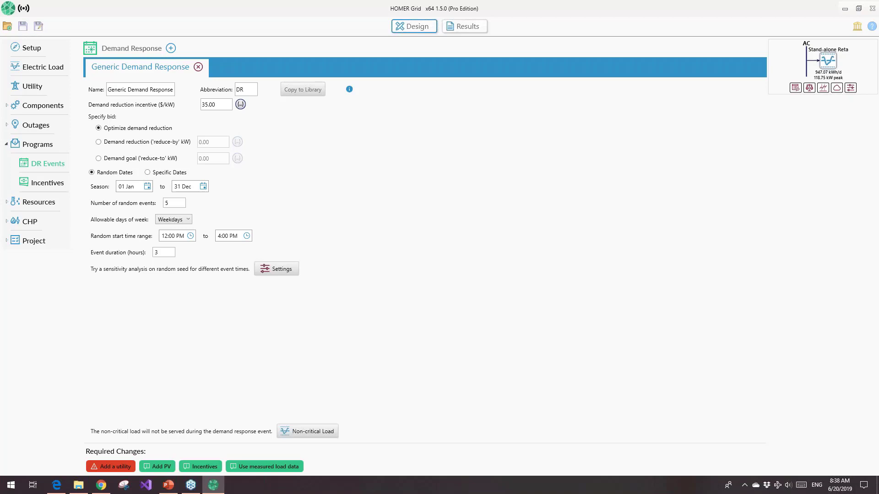
Open the utility tariff selection and check which countries are offered for tariff lookup
click(33, 89)
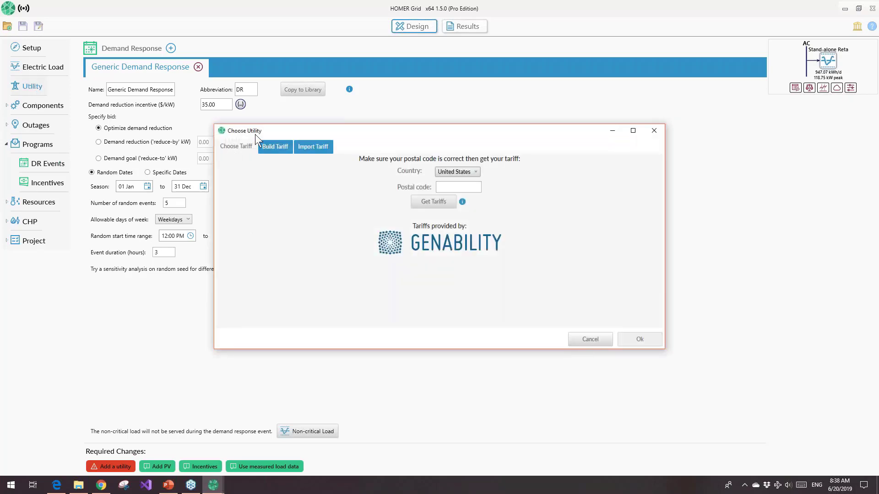
drag(361, 131, 345, 118)
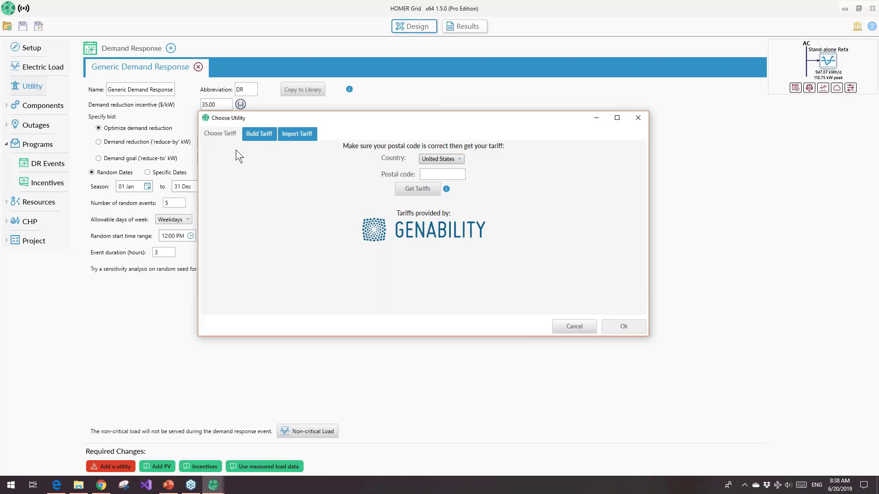
click(430, 159)
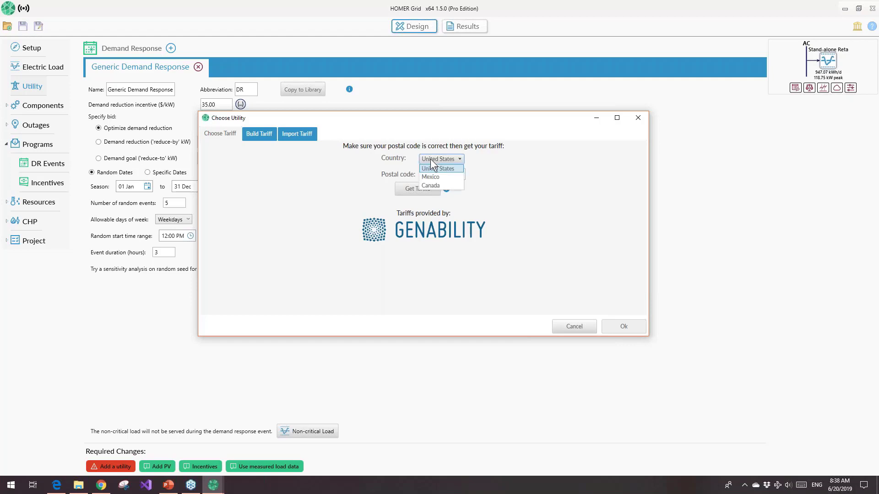
click(430, 159)
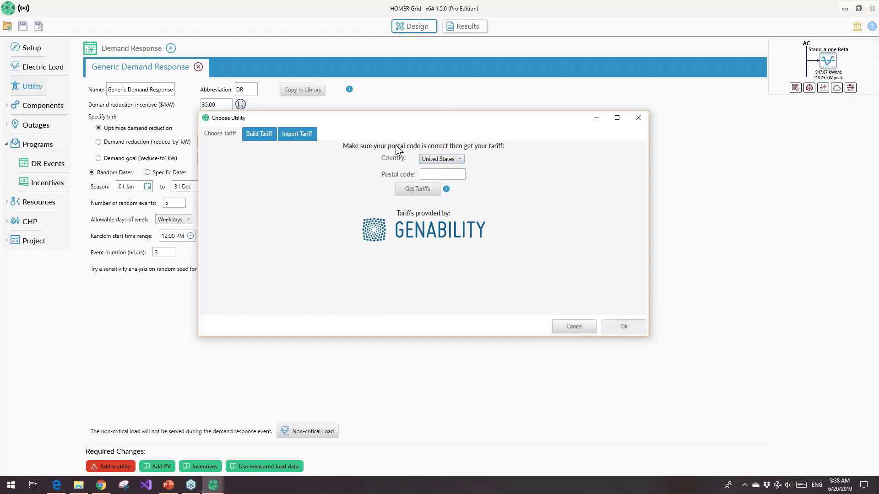
Examine the custom tariff form and the HOMER Tariff Builder, and close both without adding a utility
click(267, 136)
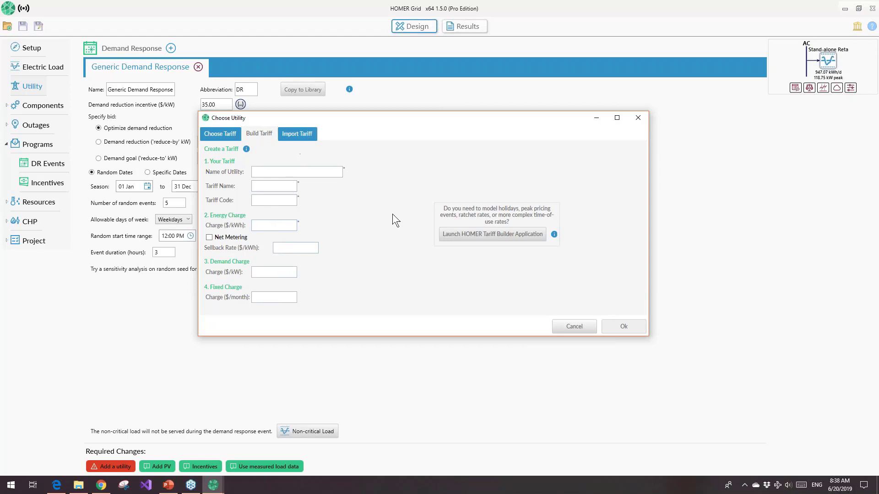
click(441, 226)
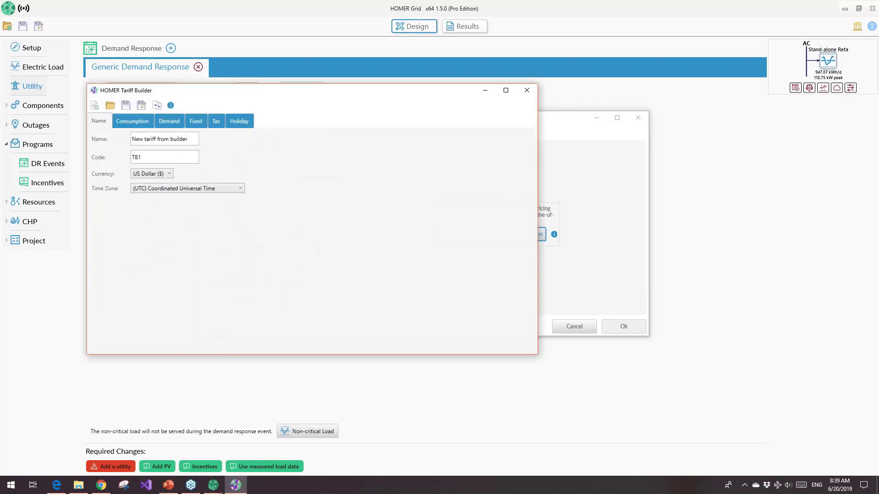
drag(385, 93, 430, 67)
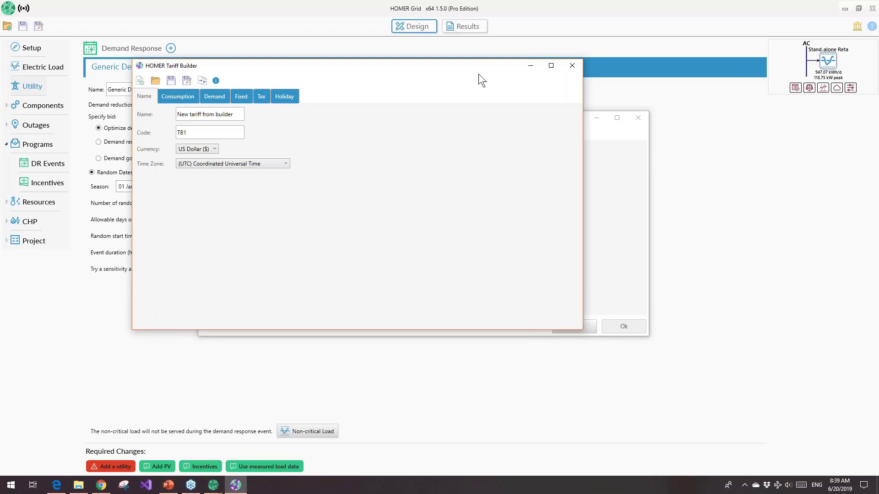
click(571, 66)
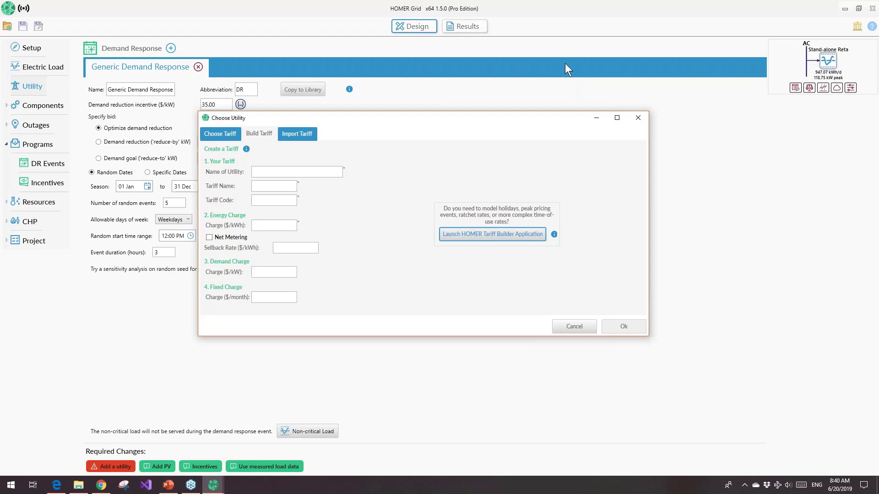
click(638, 118)
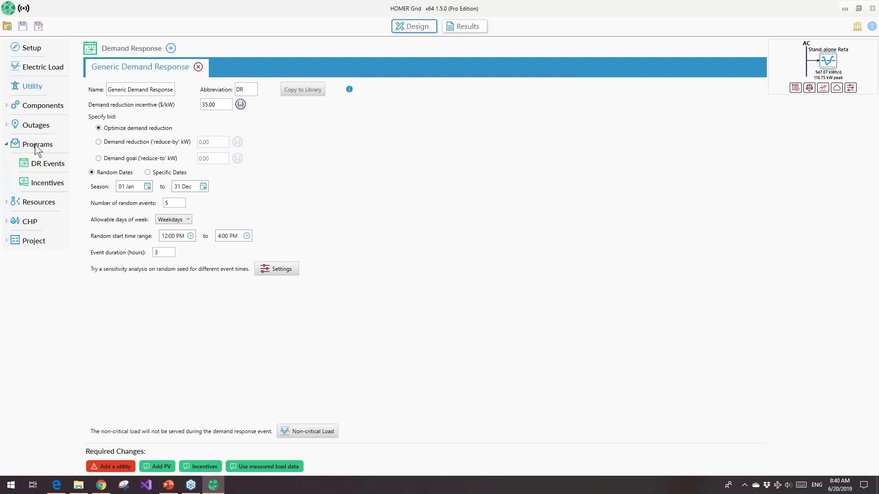
Look through the available incentives and add the Production-Based Template incentive to the project
click(36, 184)
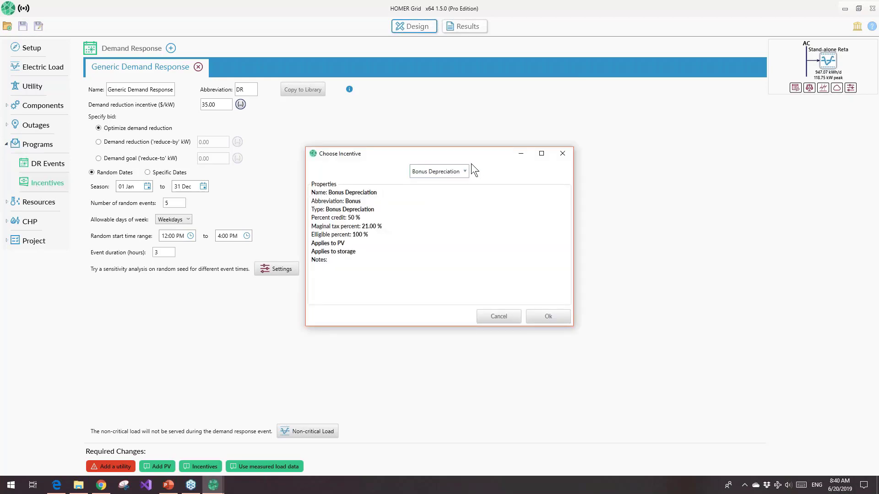
click(463, 173)
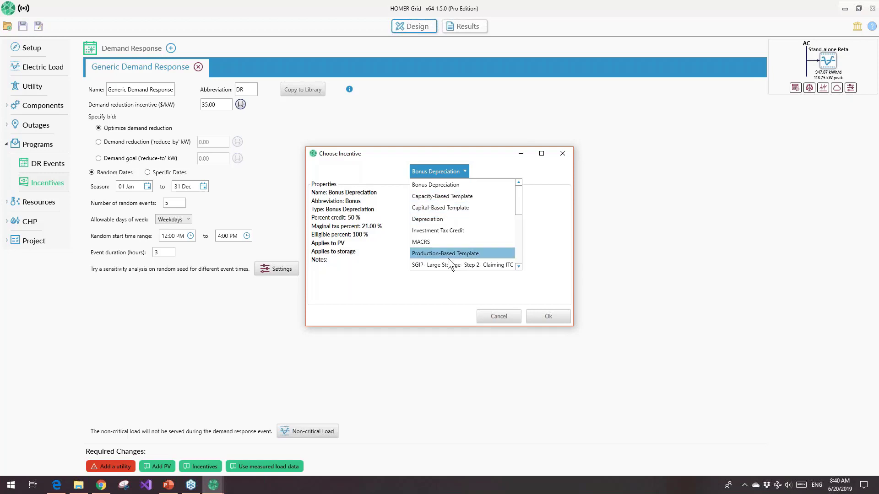
scroll(456, 251, down, 5)
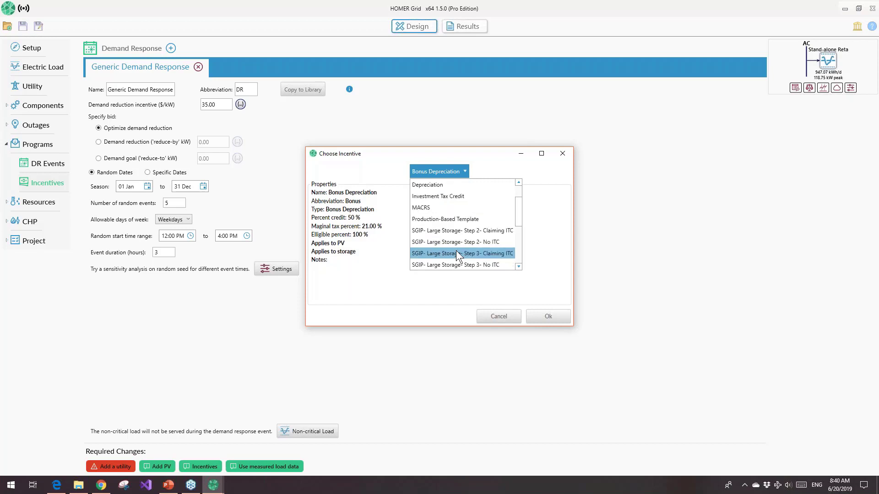
scroll(455, 254, up, 6)
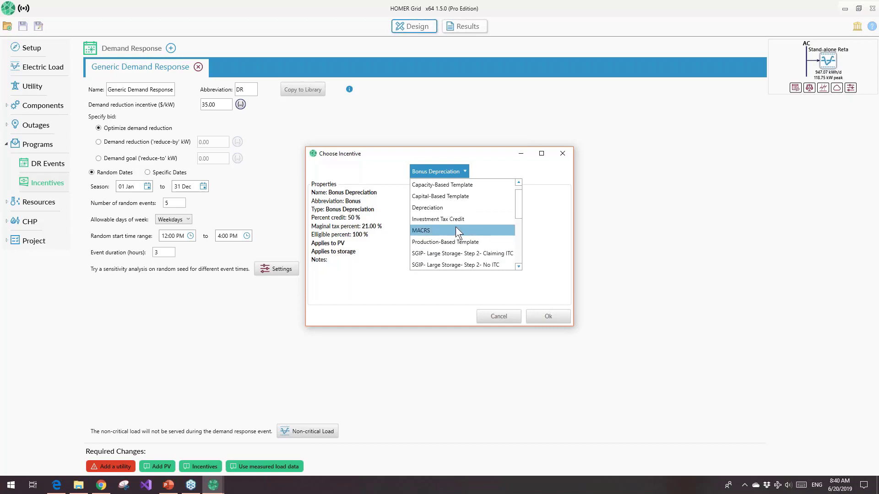
scroll(454, 227, up, 1)
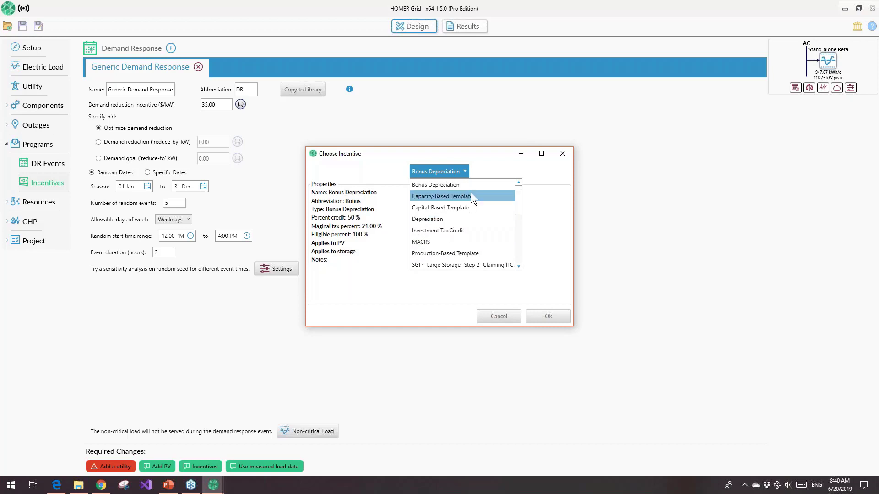
click(440, 253)
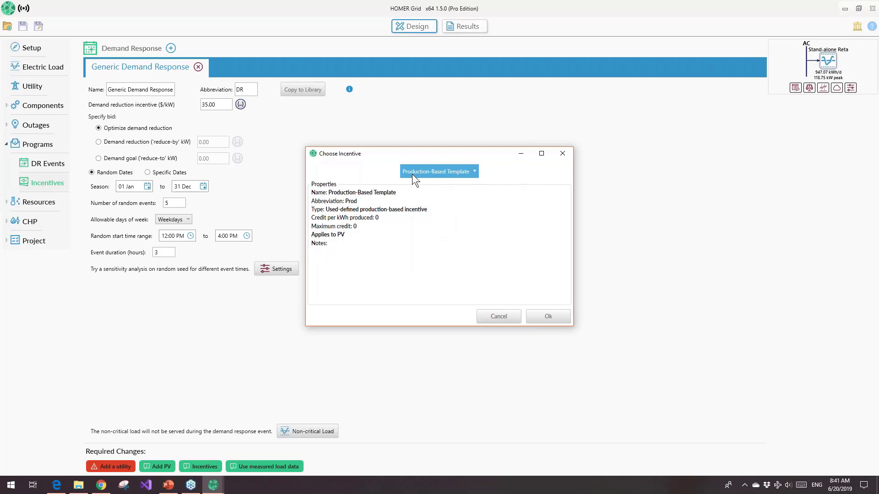
click(552, 318)
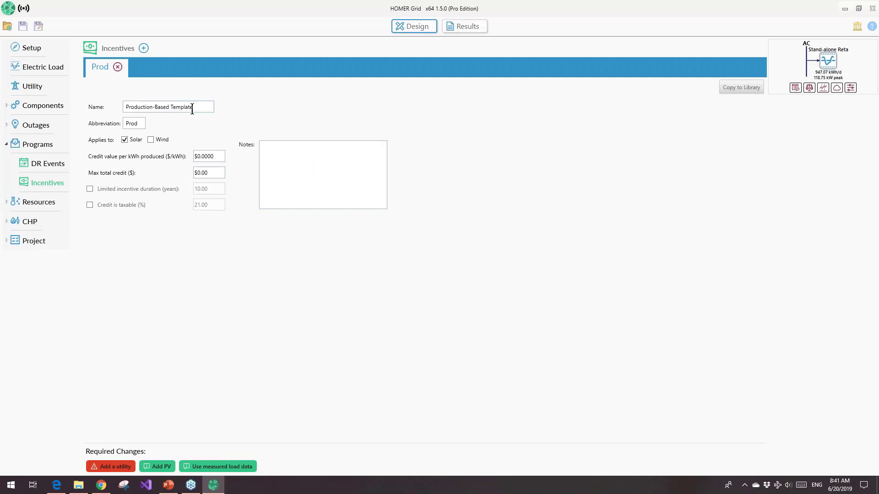
Limit the production-based incentive's duration to 10 years, and toggle its 21% taxable-credit option
drag(196, 109, 137, 110)
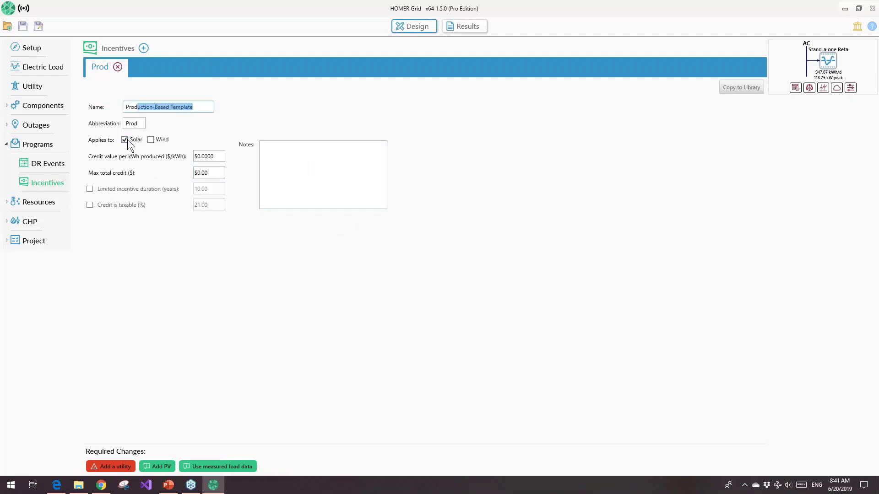
drag(215, 157, 201, 159)
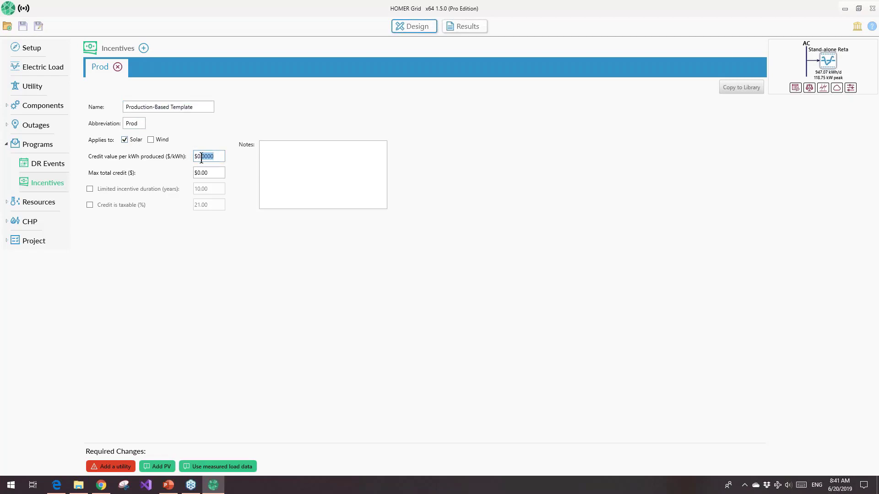
click(89, 189)
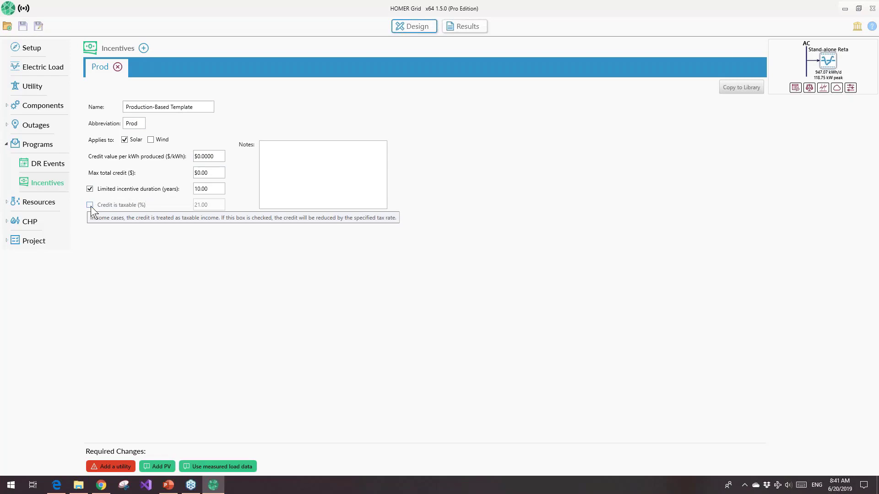
click(90, 205)
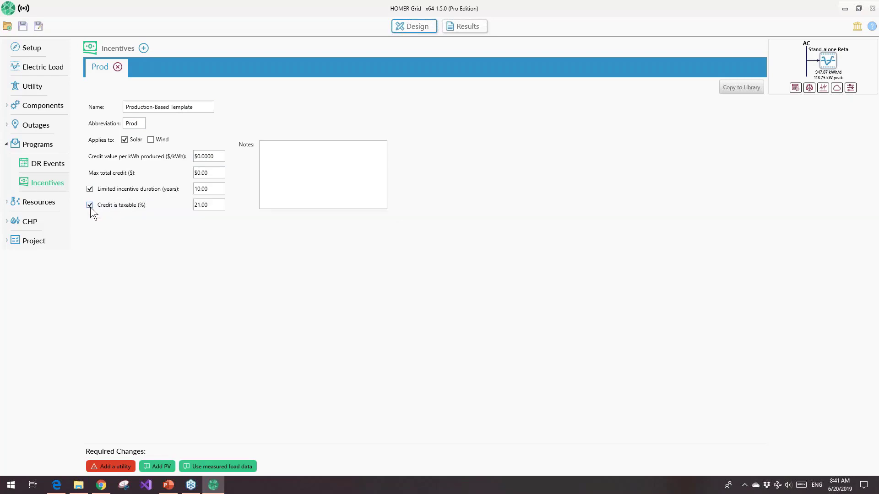
click(90, 206)
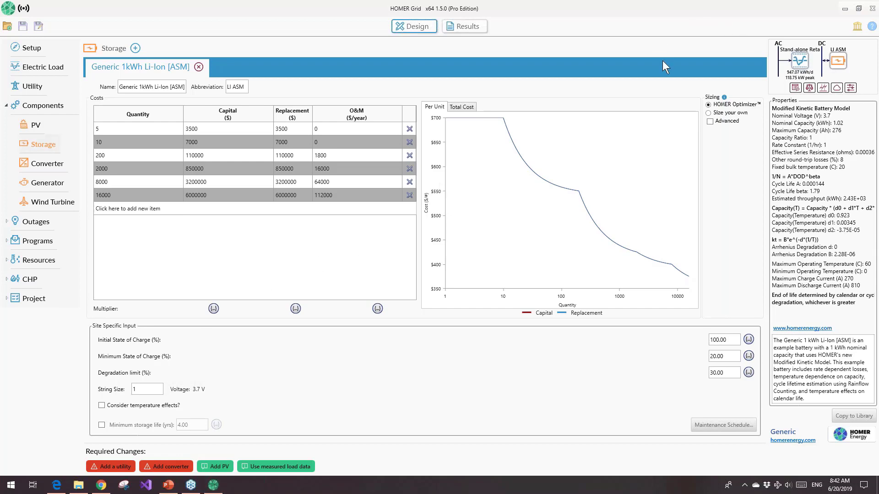
Open the HOMER Librarian and browse the user-defined and built-in batteries in its storage library
click(856, 27)
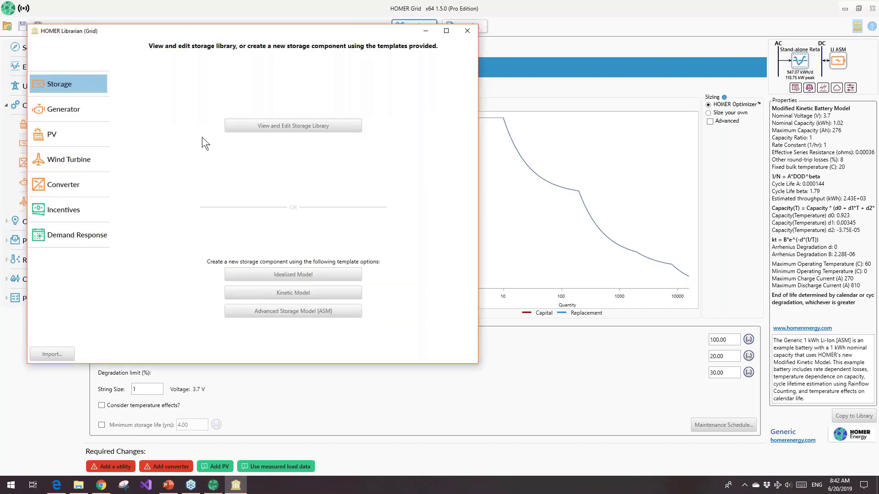
click(257, 133)
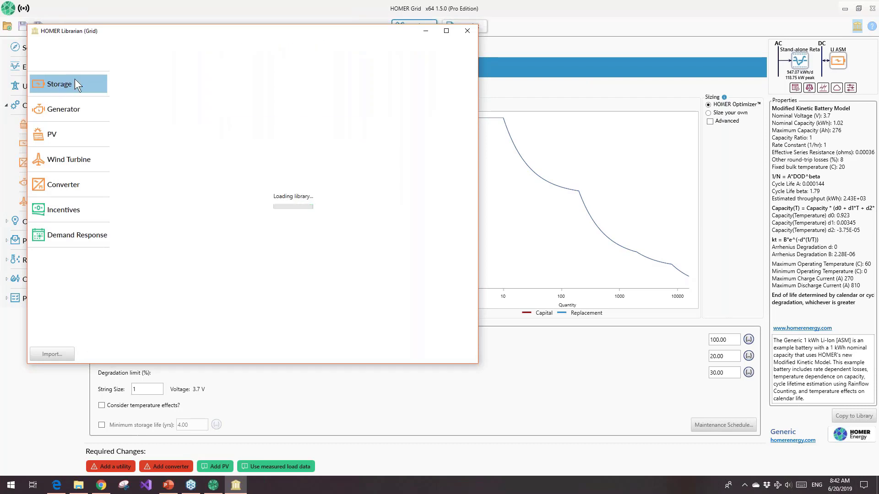
scroll(254, 130, down, 4)
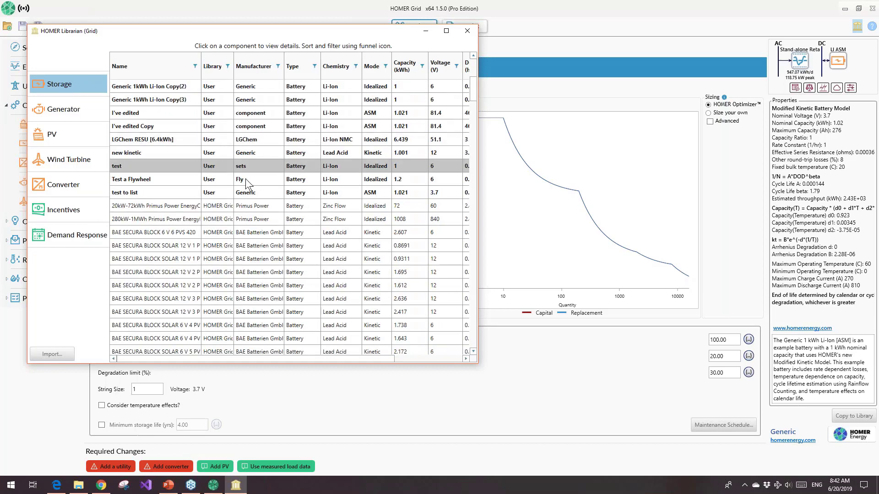
scroll(246, 178, down, 2)
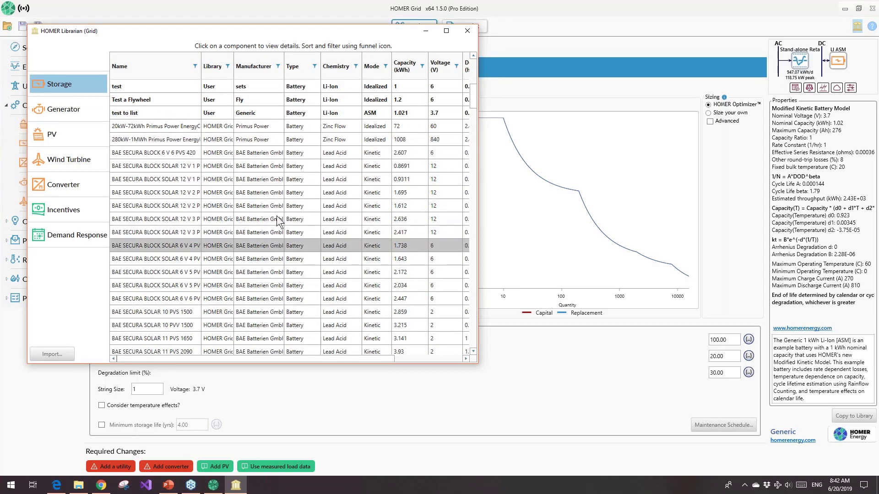
scroll(288, 151, up, 5)
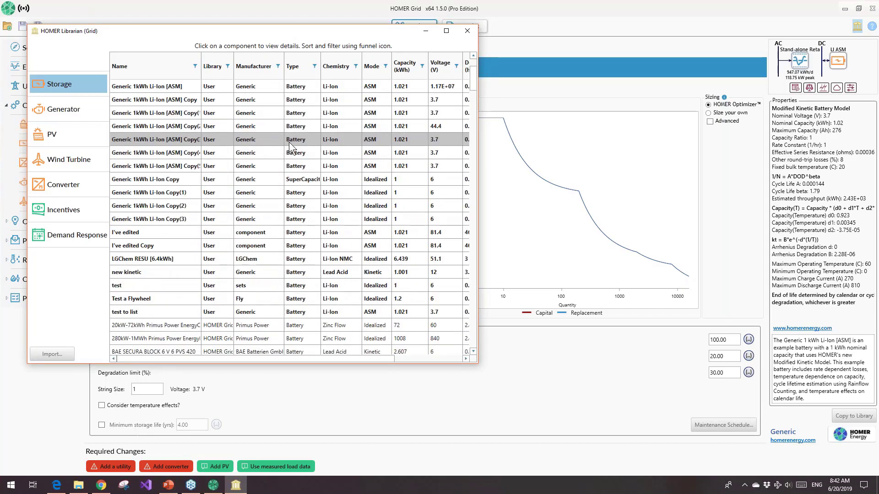
scroll(289, 147, down, 15)
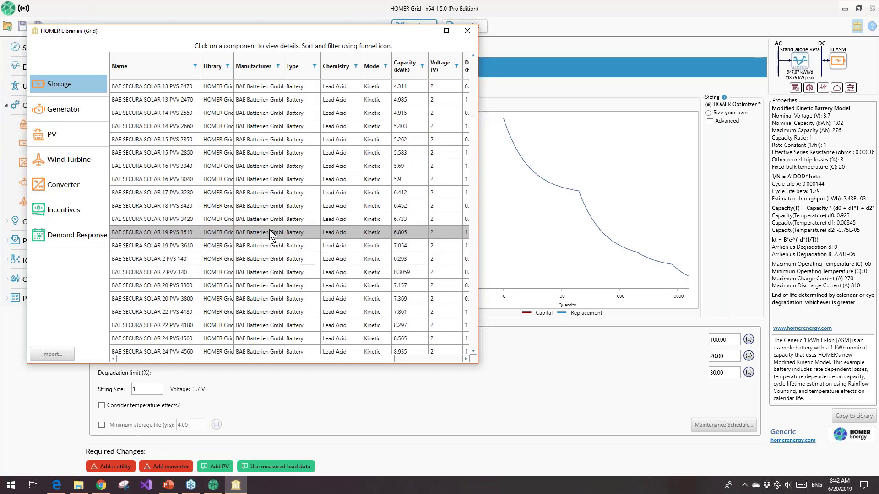
Review the general properties of the user-defined Generic 1kWh Li-Ion battery in the storage library and return to the list
scroll(272, 233, up, 7)
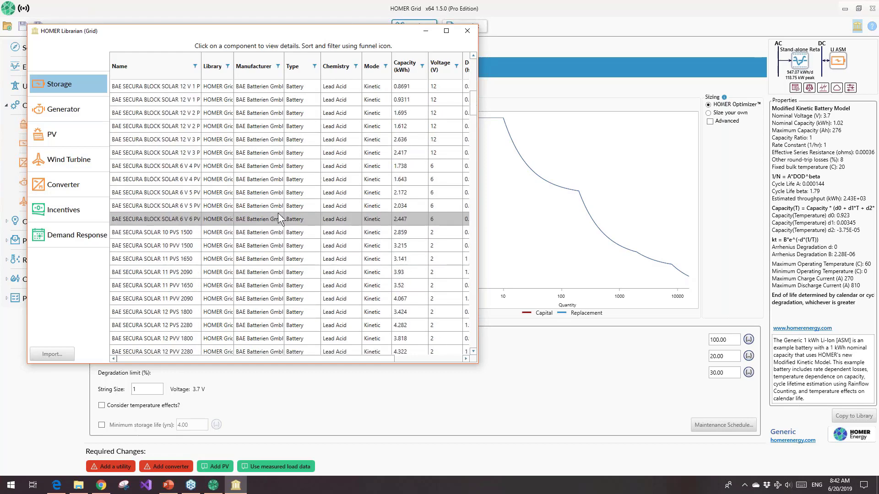
scroll(278, 213, up, 10)
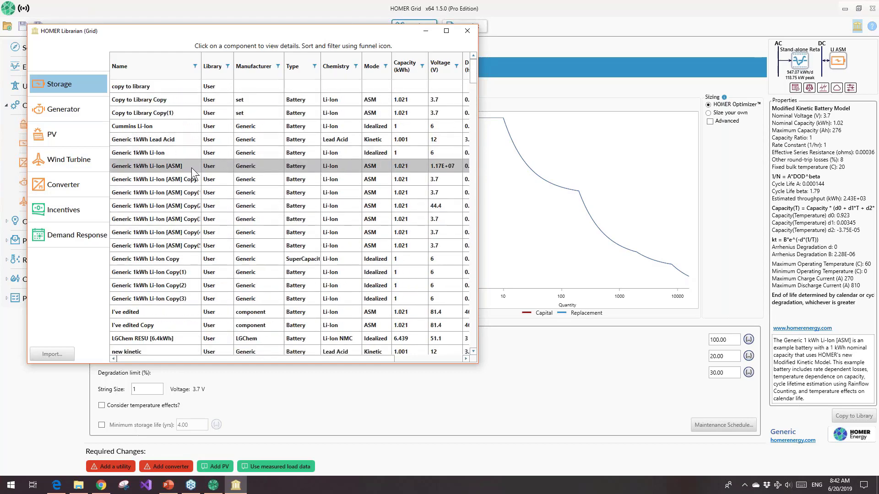
click(197, 155)
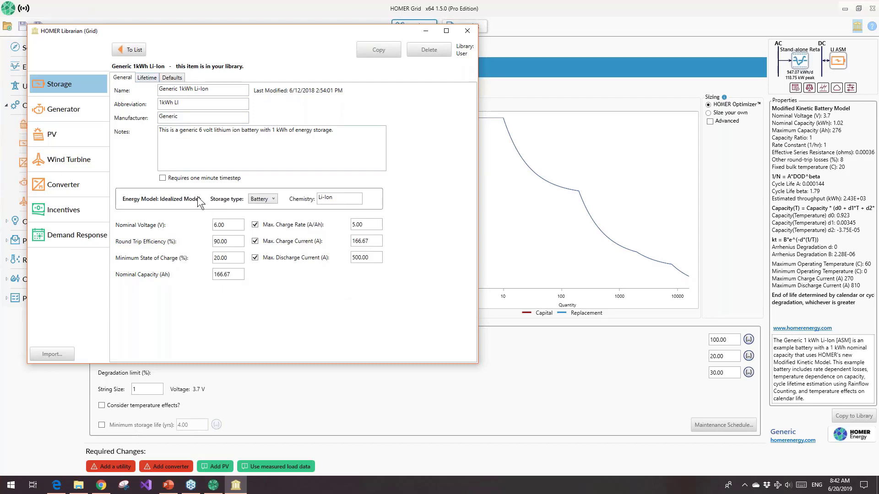
click(134, 50)
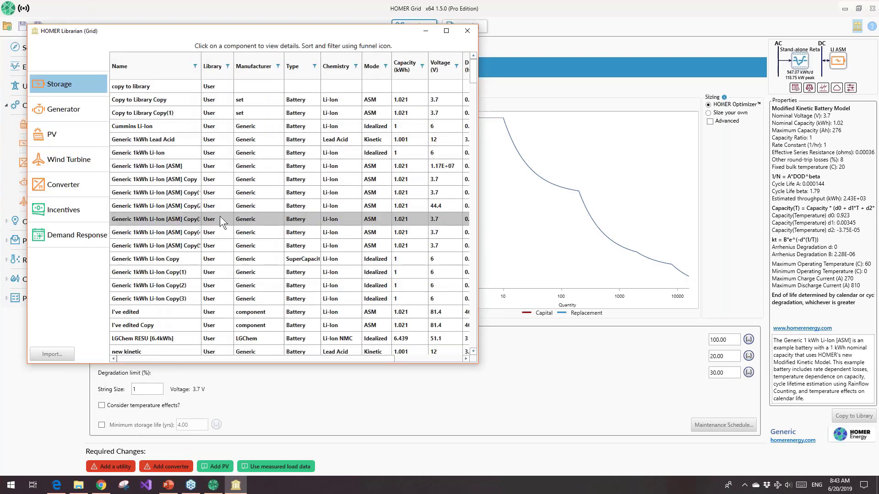
Examine the functional model, temperature, cycle lifetime and thermal data of the user-defined Generic 1kWh Li-Ion [ASM] battery
click(187, 167)
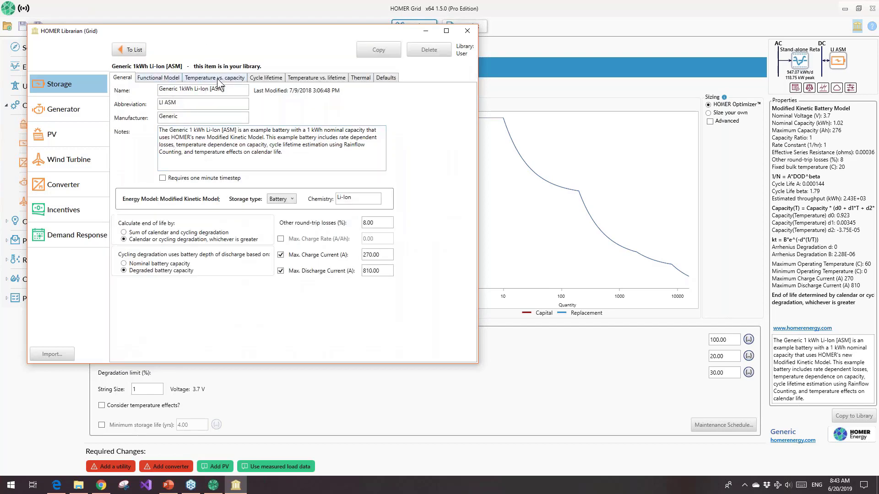
click(159, 79)
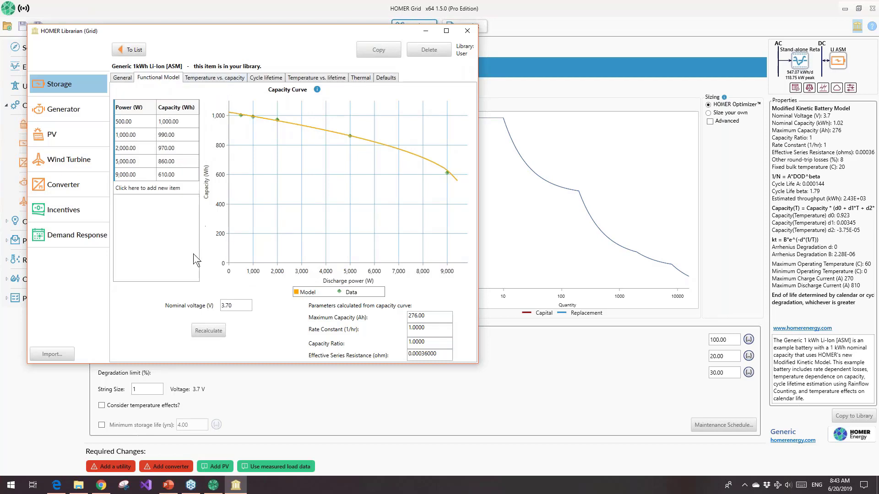
click(210, 79)
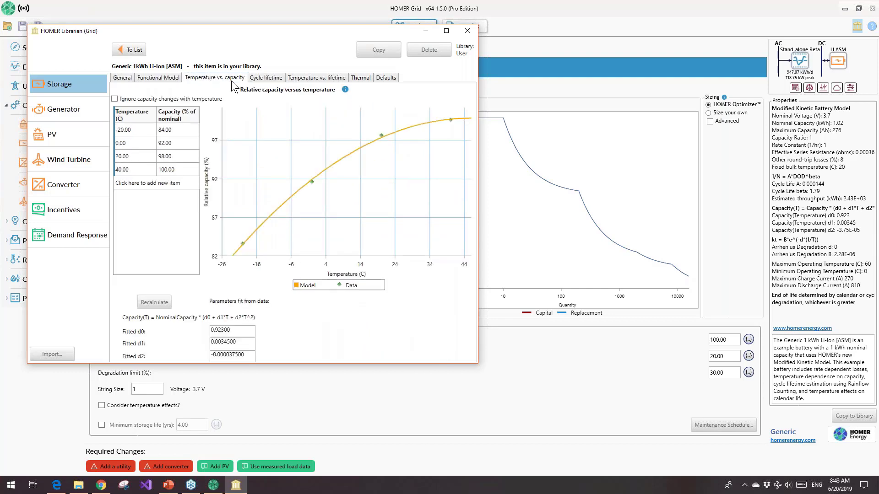
click(257, 78)
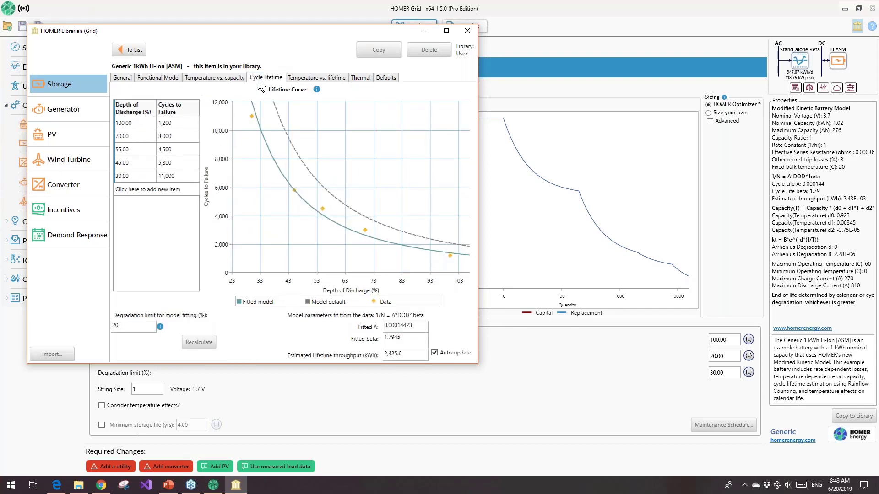
click(309, 79)
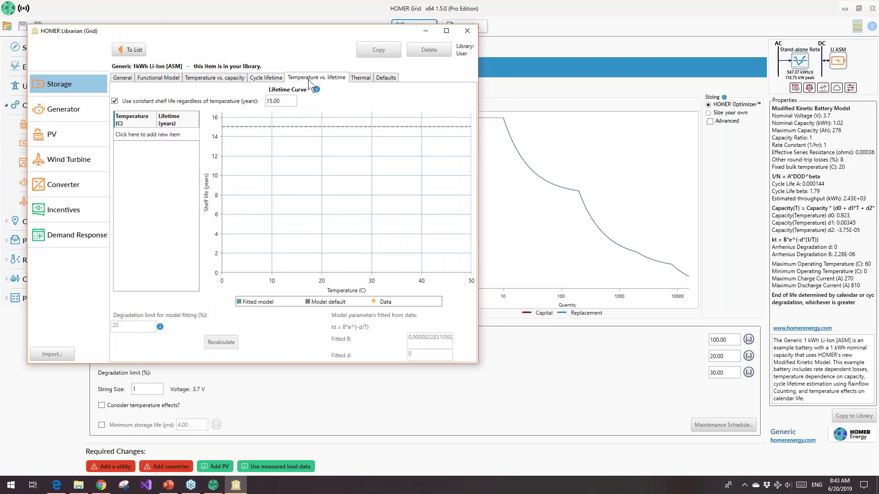
click(360, 78)
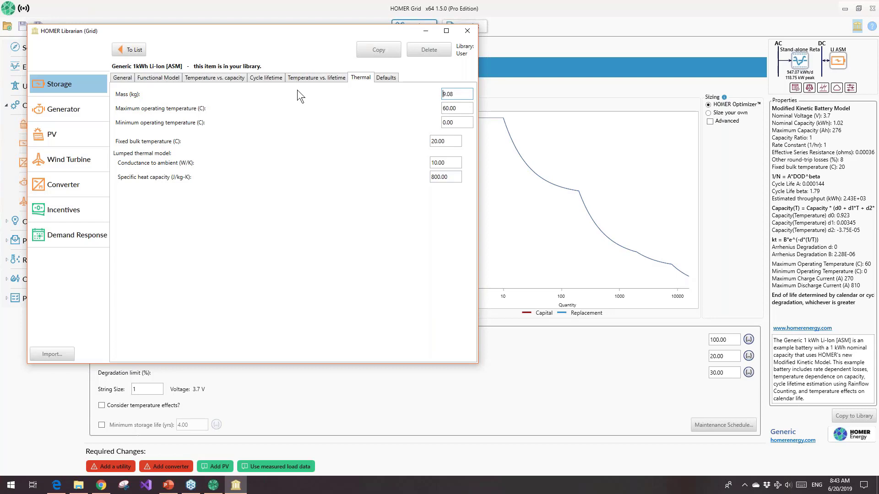
Return to the Generic 1kWh Li-Ion [ASM] battery's general properties and highlight its name
drag(292, 29, 484, 38)
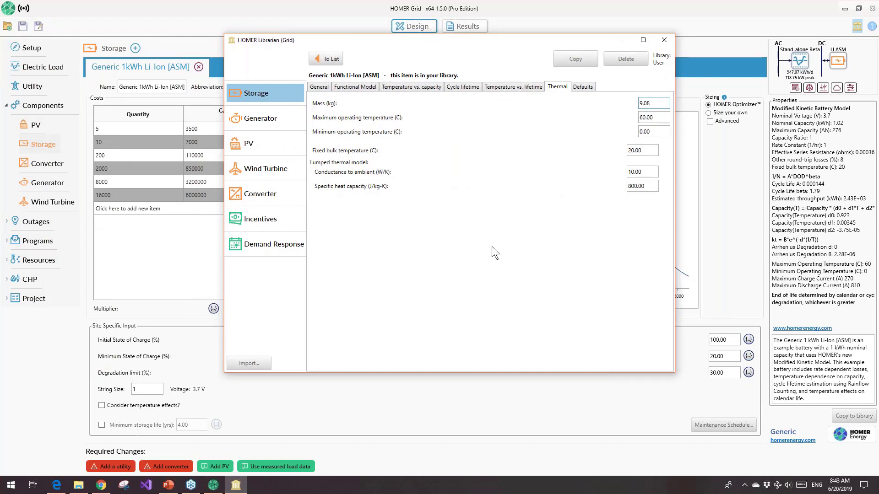
click(323, 91)
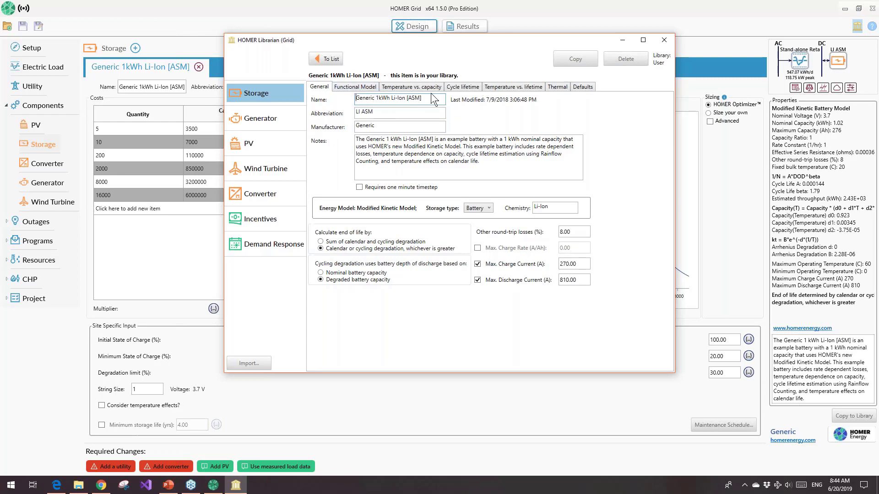
drag(421, 99, 355, 99)
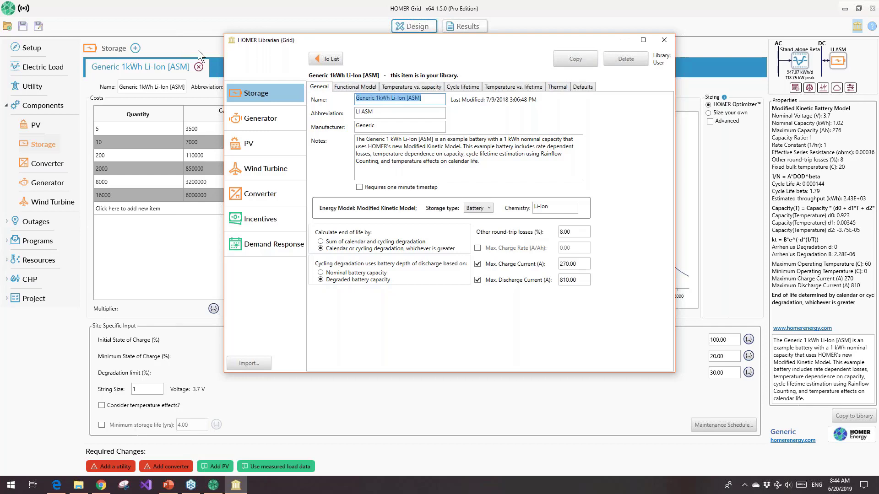
Look through the storage components available for the project and close the chooser without adding one
click(135, 48)
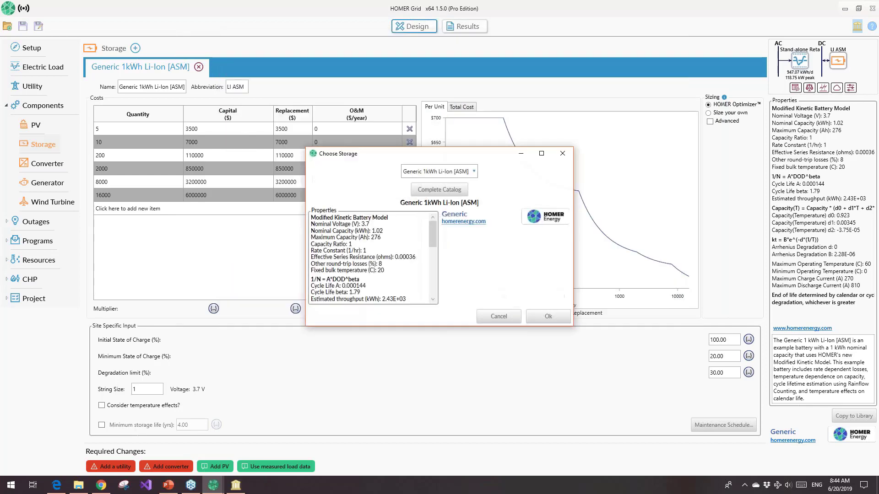
click(438, 171)
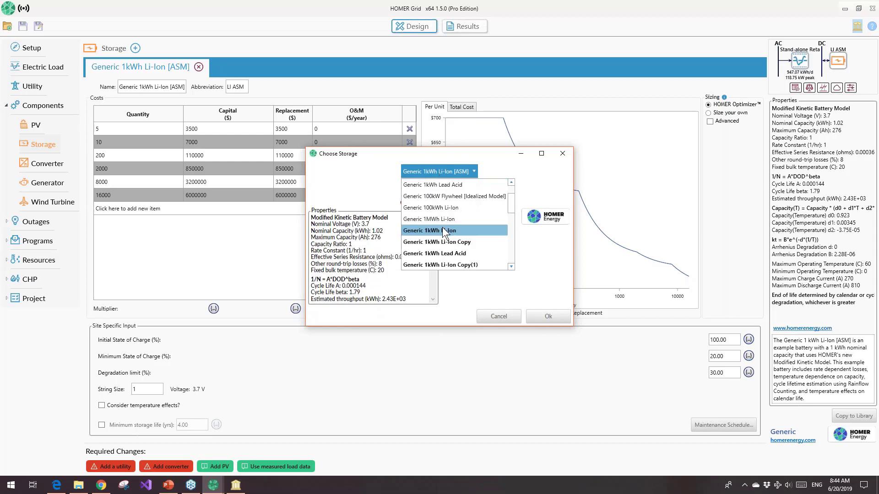
scroll(448, 245, down, 1)
scroll(458, 222, up, 1)
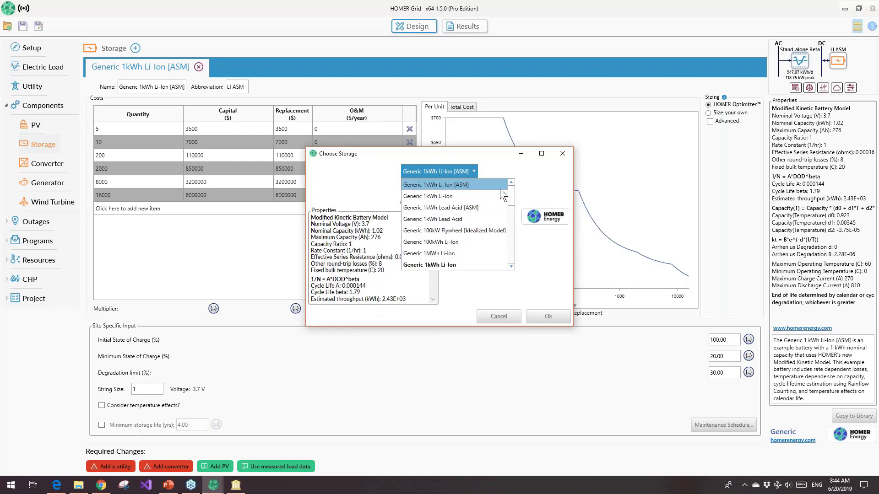
click(543, 189)
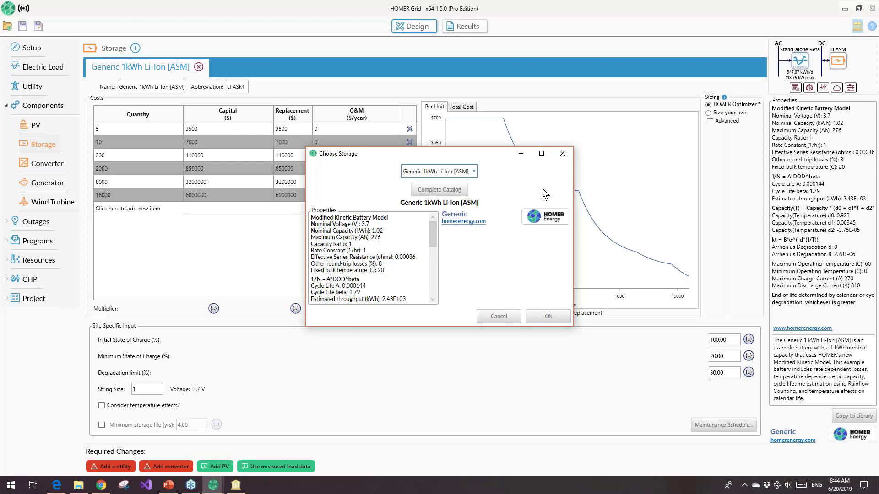
click(562, 155)
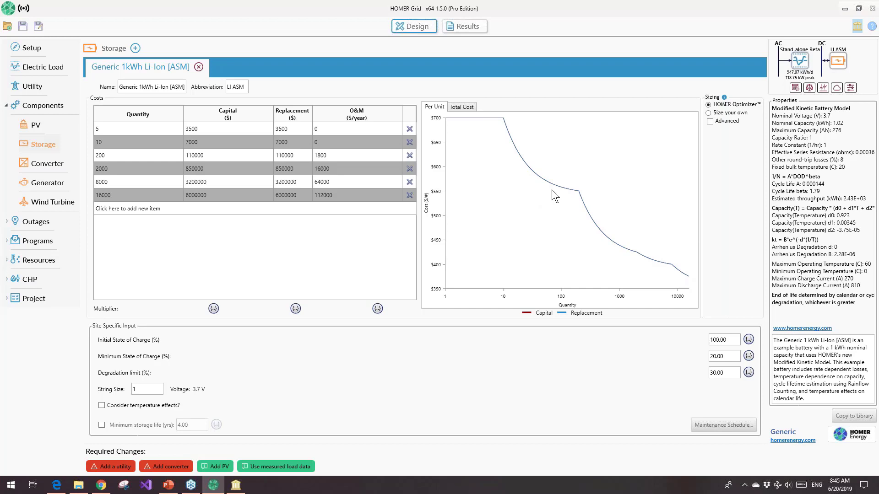
Retrieve the utility tariffs for United States postal code 92007, and widen the tariff type column and enlarge the tariff list
click(32, 86)
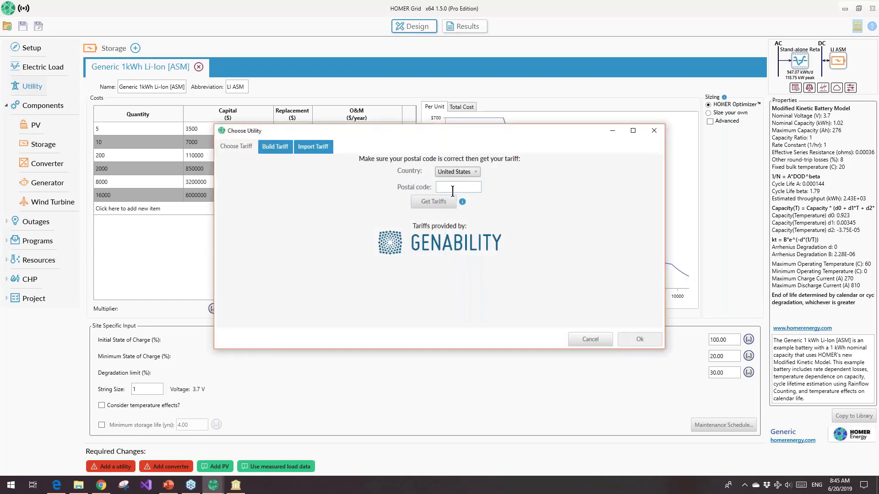
click(452, 187)
key(Return)
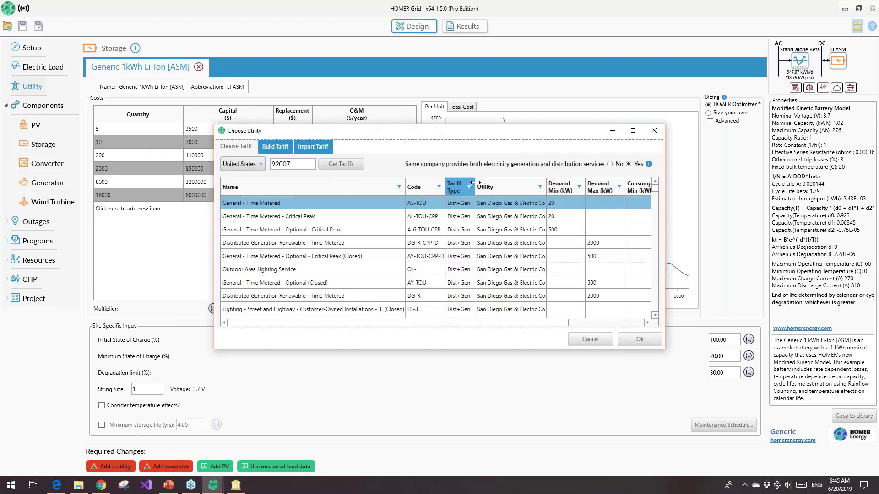
drag(474, 183, 492, 184)
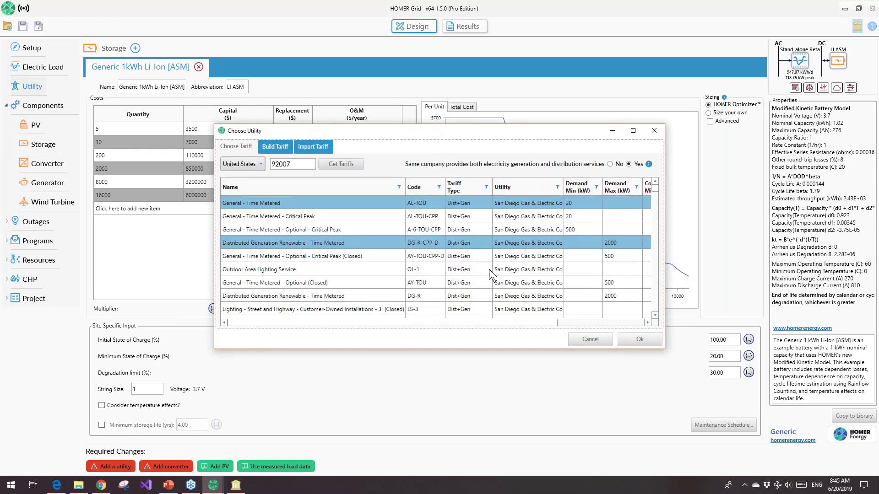
drag(548, 351, 545, 419)
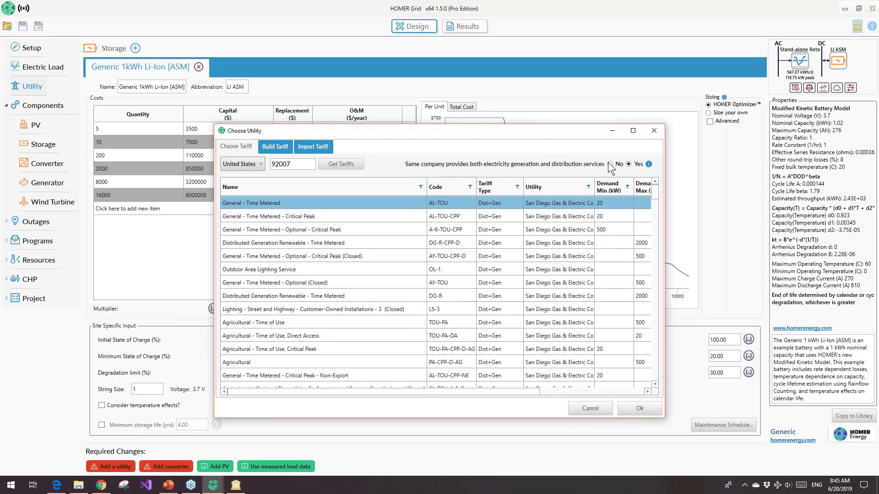
View the tariff import options and the HOMER Tariff Builder, and add the San Diego Gas & Electric AL-TOU-DA tariff to the project
click(308, 149)
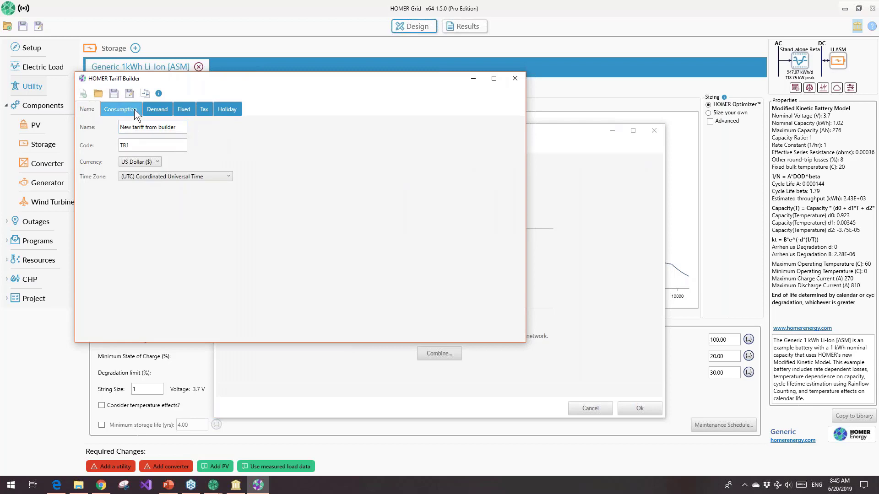
click(516, 80)
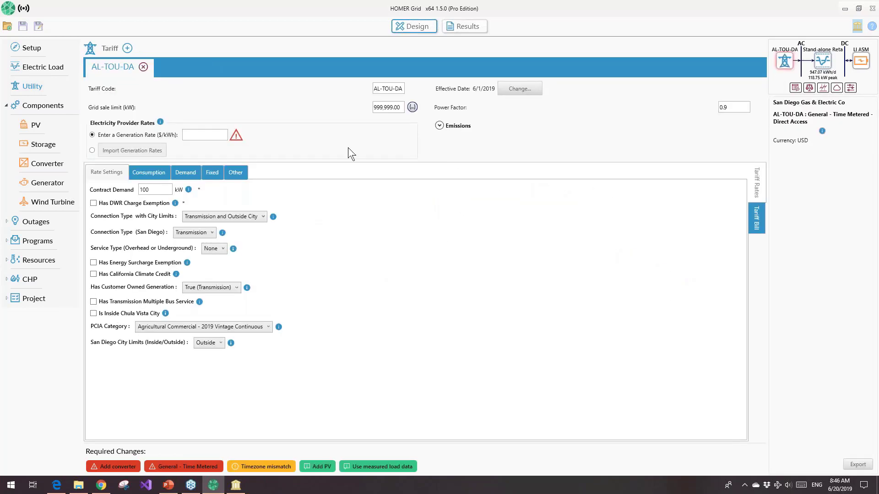
Import the electricity provider's generation rates into the AL-TOU-DA tariff from ten cents.json
click(92, 150)
click(132, 150)
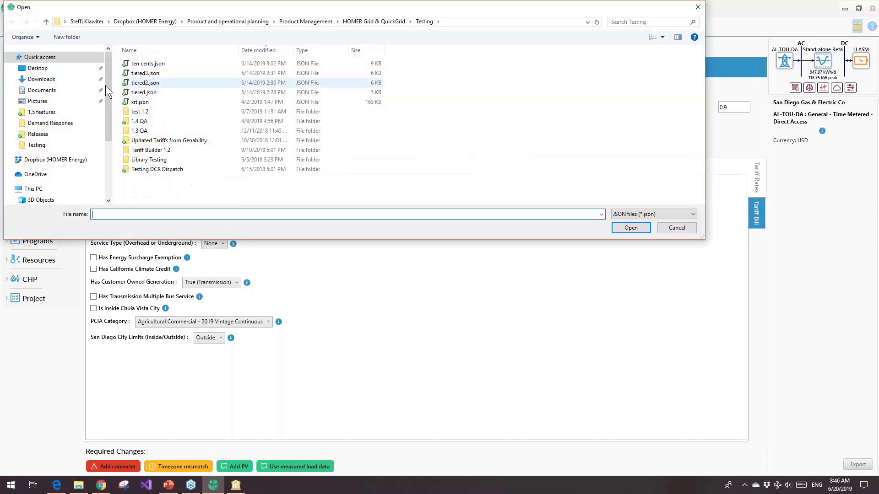
double_click(157, 64)
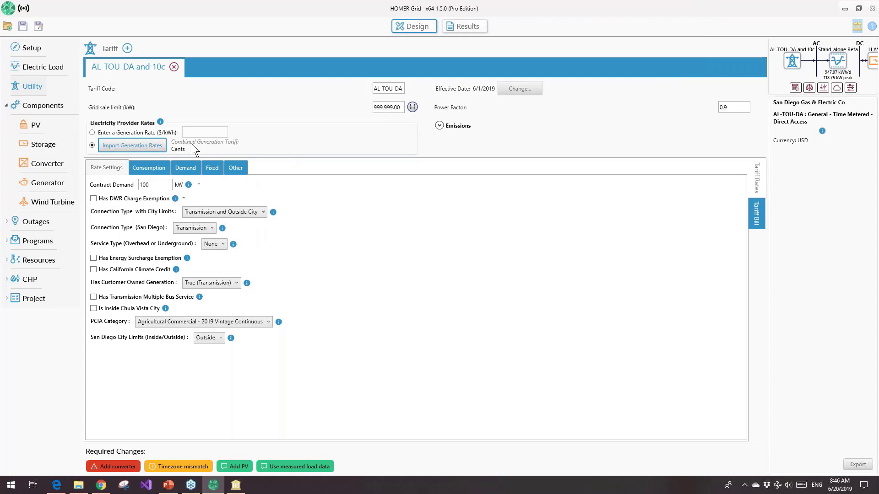
Examine the combined tariff's consumption rates down to the imported Energy Charge entries
click(148, 169)
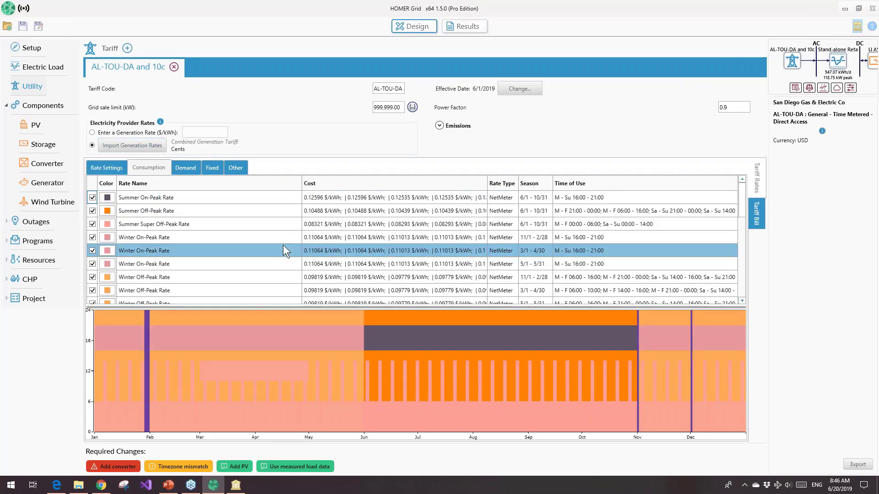
scroll(283, 246, down, 5)
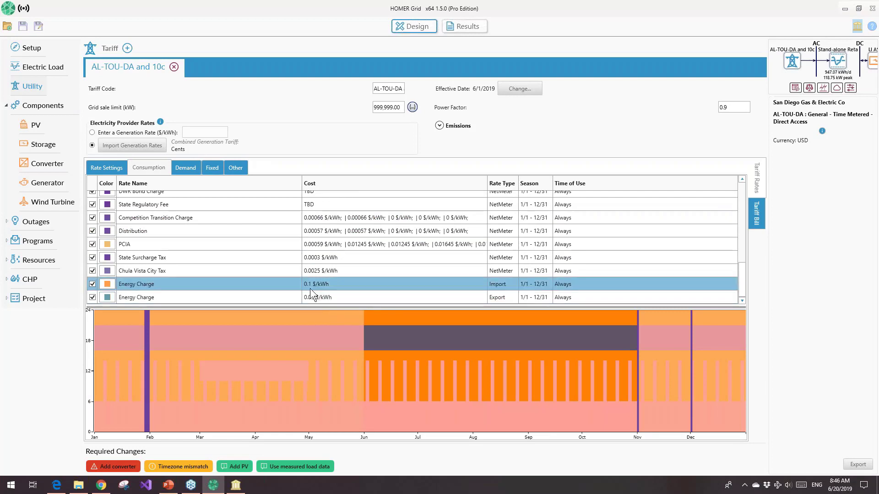
click(246, 282)
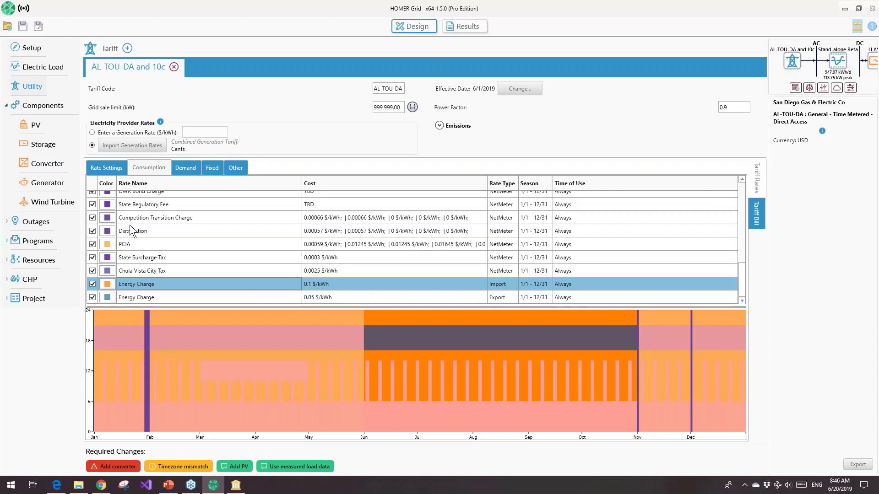
Switch to the Demand Response Webinar presentation in PowerPoint and start the slide show from the Next Webinar slide
click(166, 487)
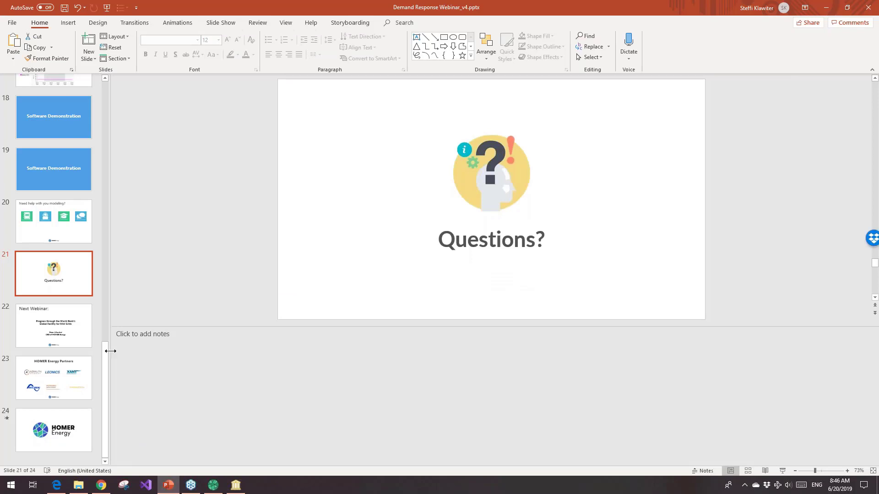
click(71, 341)
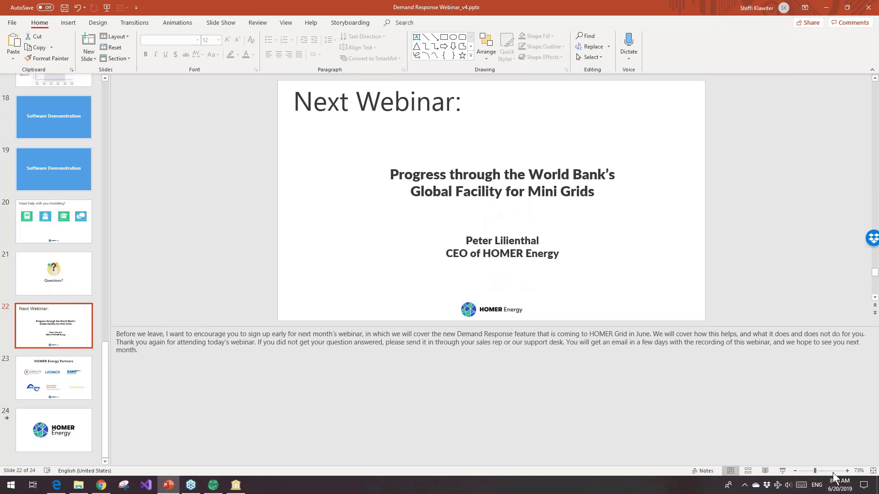
click(782, 471)
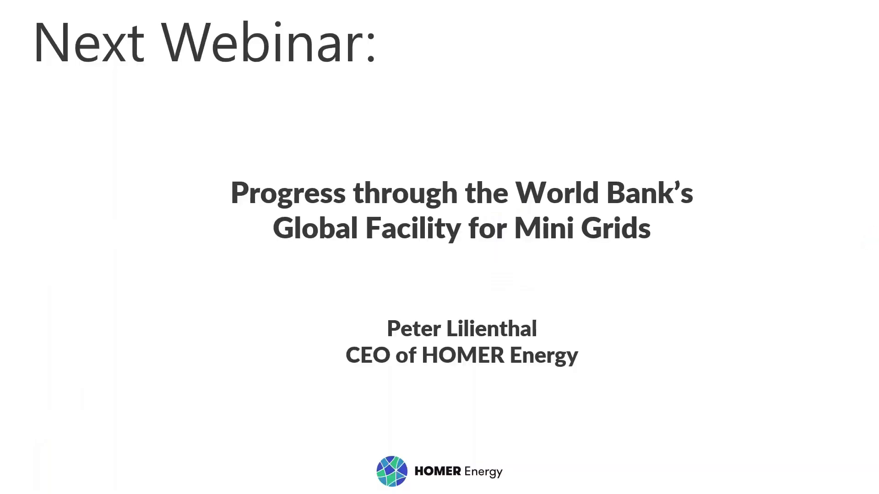